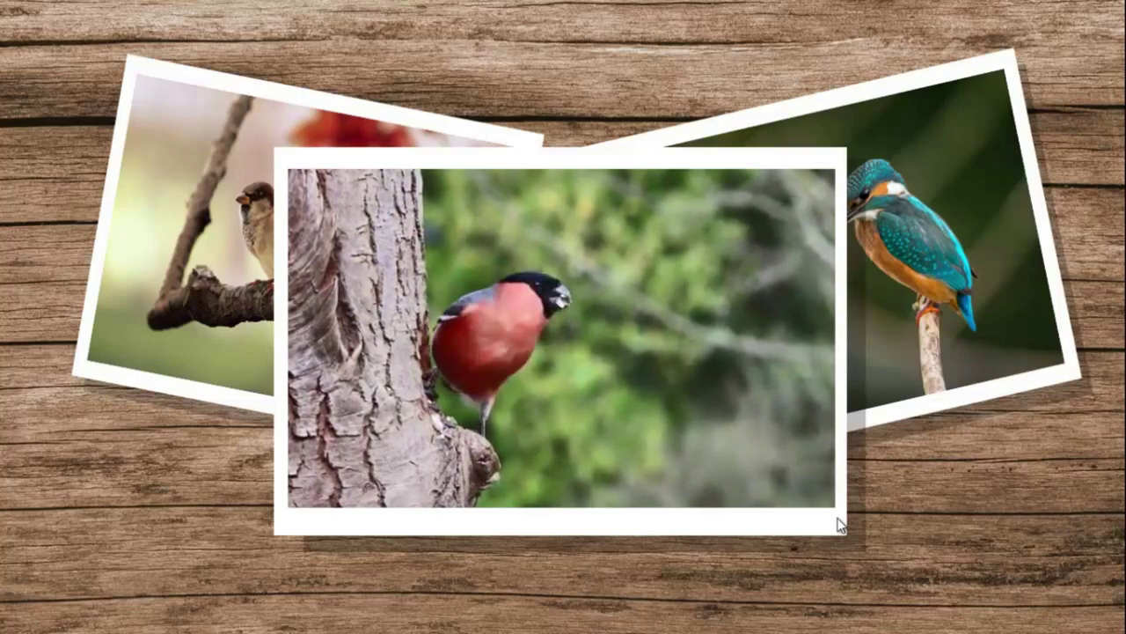
Exit the bird-collage slide show and return to Normal view on slide 2 of AVES.pptx
{"action": "key", "text": "Escape"}
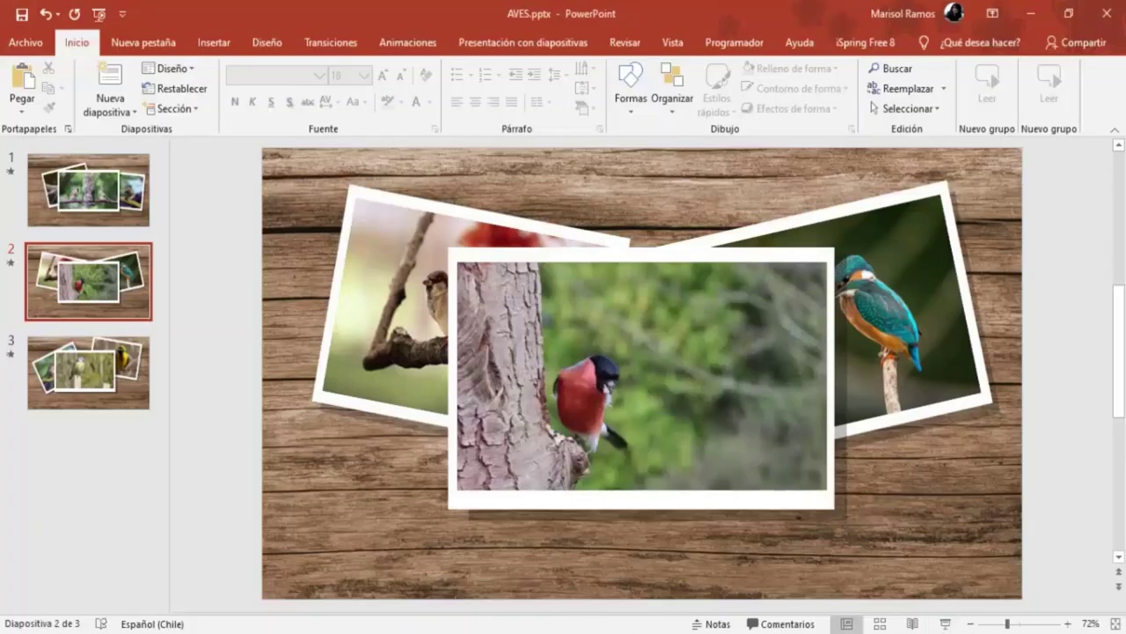
In Presentación1, draw a blue rectangle in the slide's upper left with no outline
{"action": "left_click", "coordinate": [494, 574]}
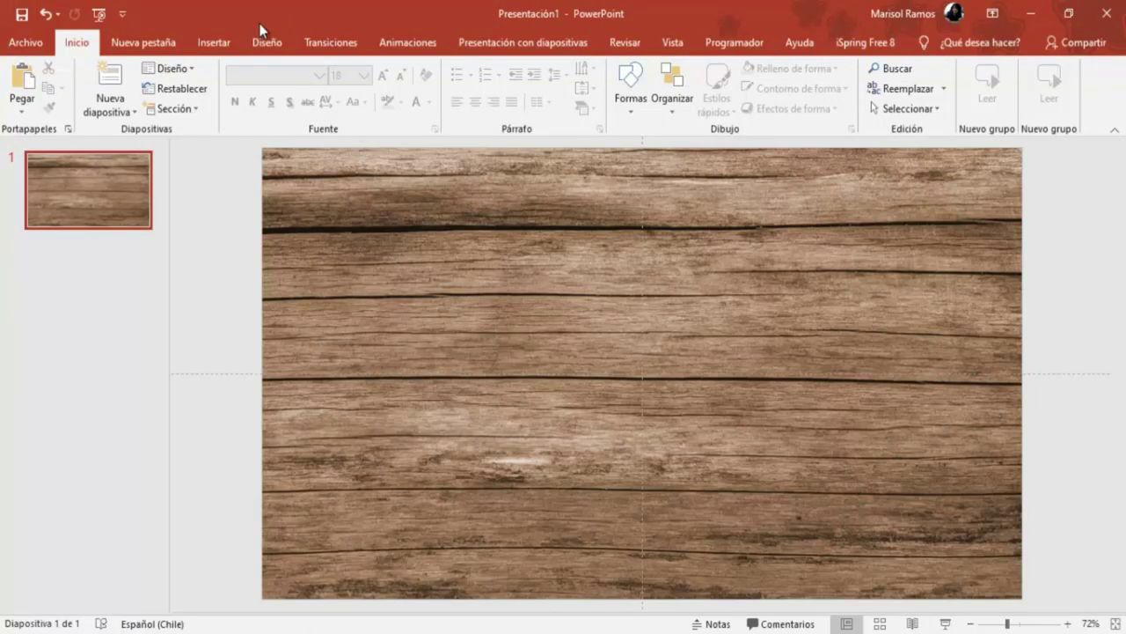
{"action": "left_click", "coordinate": [226, 49]}
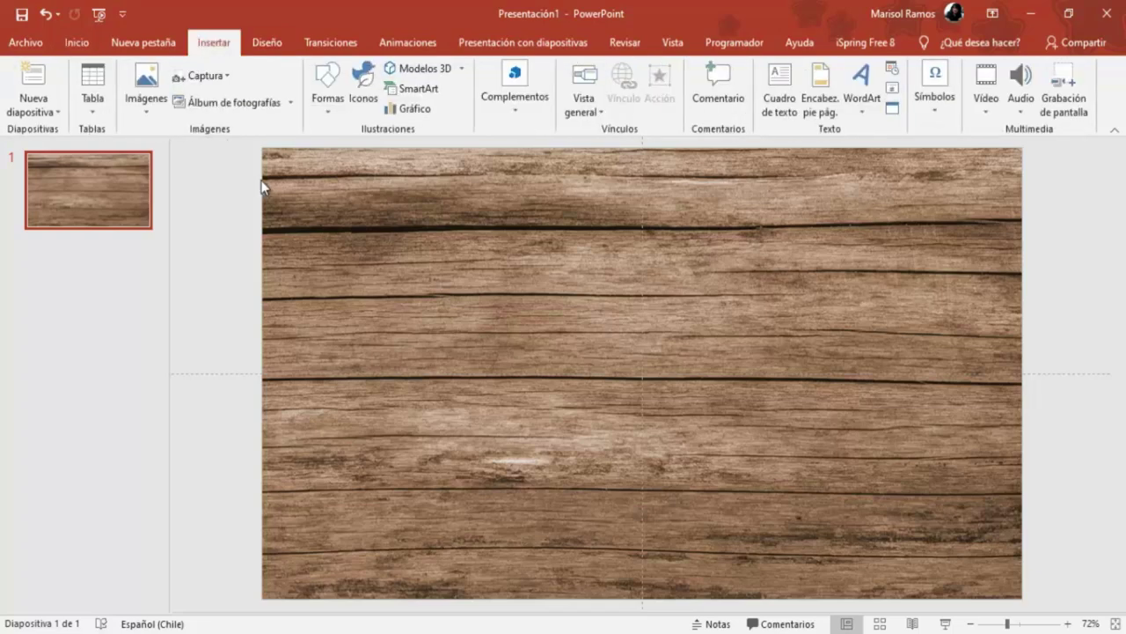
{"action": "left_click", "coordinate": [329, 98]}
{"action": "left_click", "coordinate": [370, 152]}
{"action": "left_click_drag", "start_coordinate": [308, 195], "coordinate": [618, 413]}
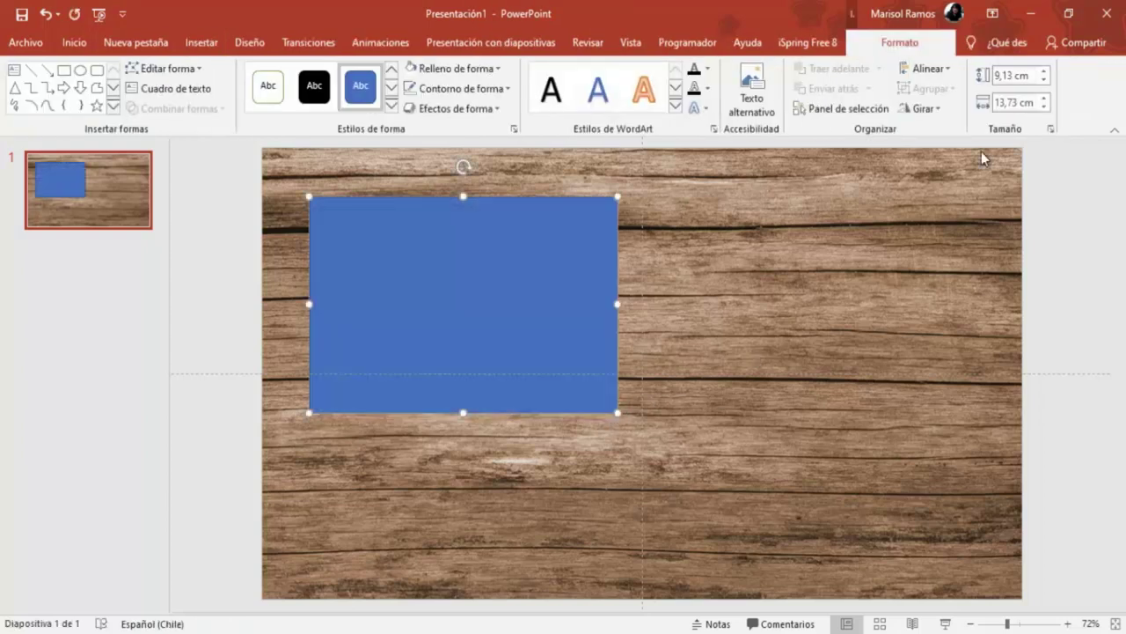
{"action": "left_click", "coordinate": [464, 88]}
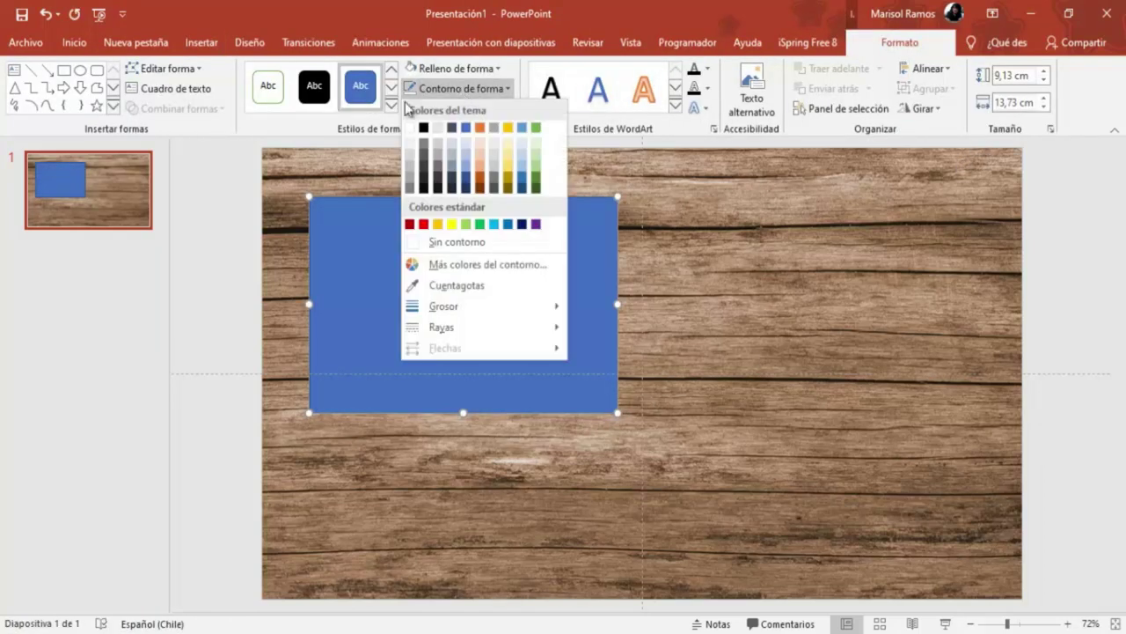
{"action": "left_click", "coordinate": [443, 242]}
Paste two copies of the rectangle, placing each progressively lower so they overlap
{"action": "right_click", "coordinate": [444, 232]}
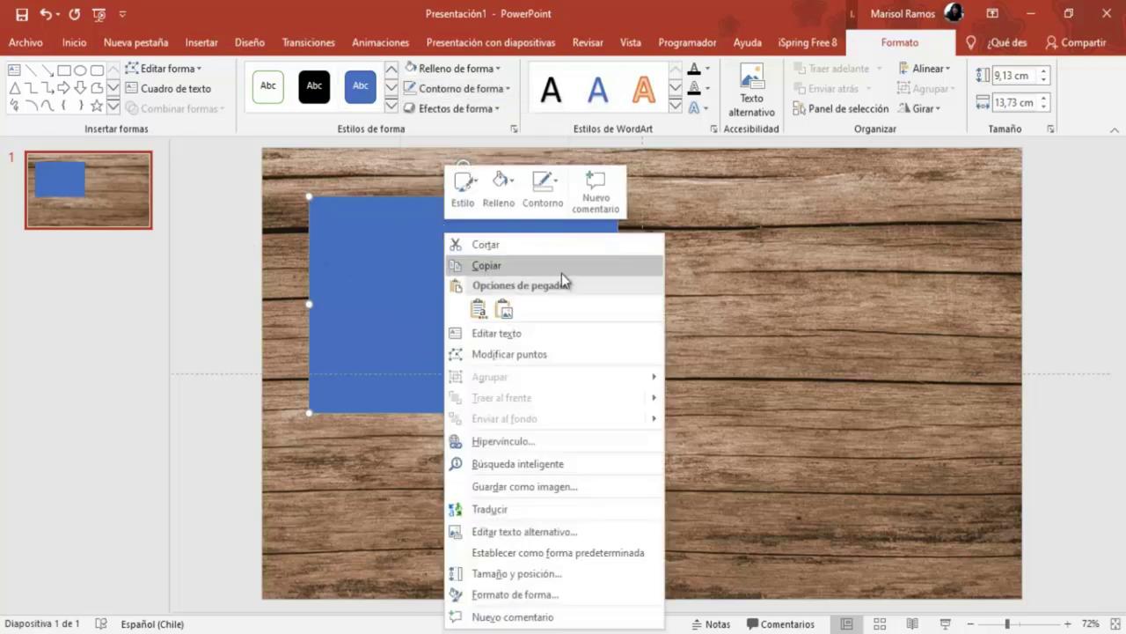
{"action": "left_click", "coordinate": [756, 233]}
{"action": "right_click", "coordinate": [756, 233]}
{"action": "left_click", "coordinate": [789, 267]}
{"action": "left_click_drag", "start_coordinate": [571, 274], "coordinate": [572, 312]}
{"action": "right_click", "coordinate": [764, 232]}
{"action": "left_click", "coordinate": [799, 265]}
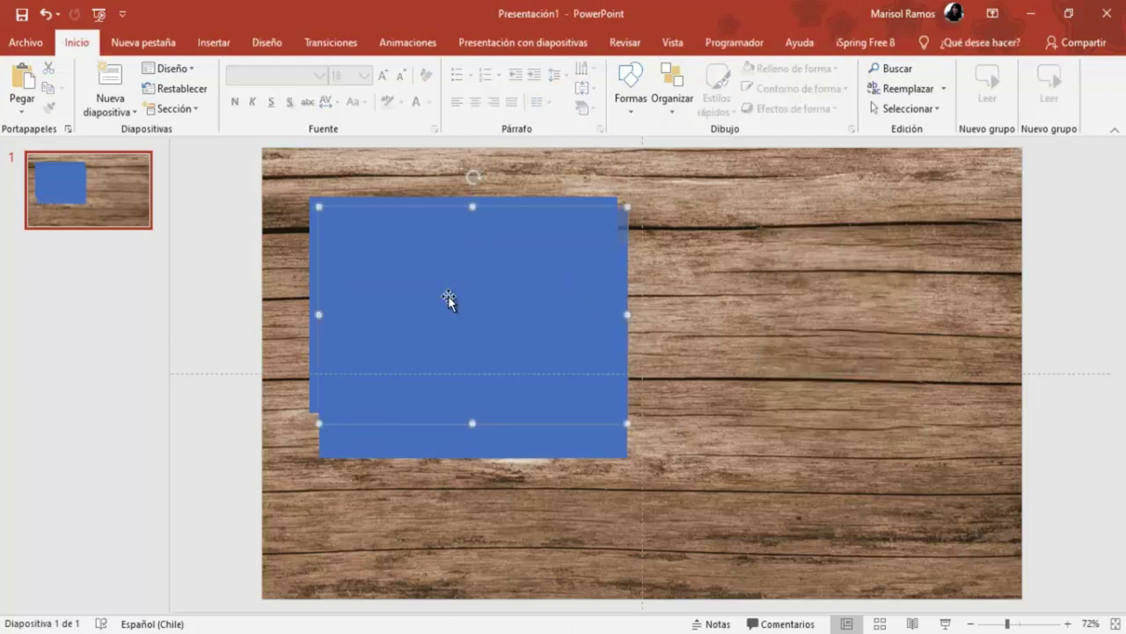
{"action": "left_click_drag", "start_coordinate": [446, 320], "coordinate": [448, 436]}
{"action": "left_click", "coordinate": [448, 219]}
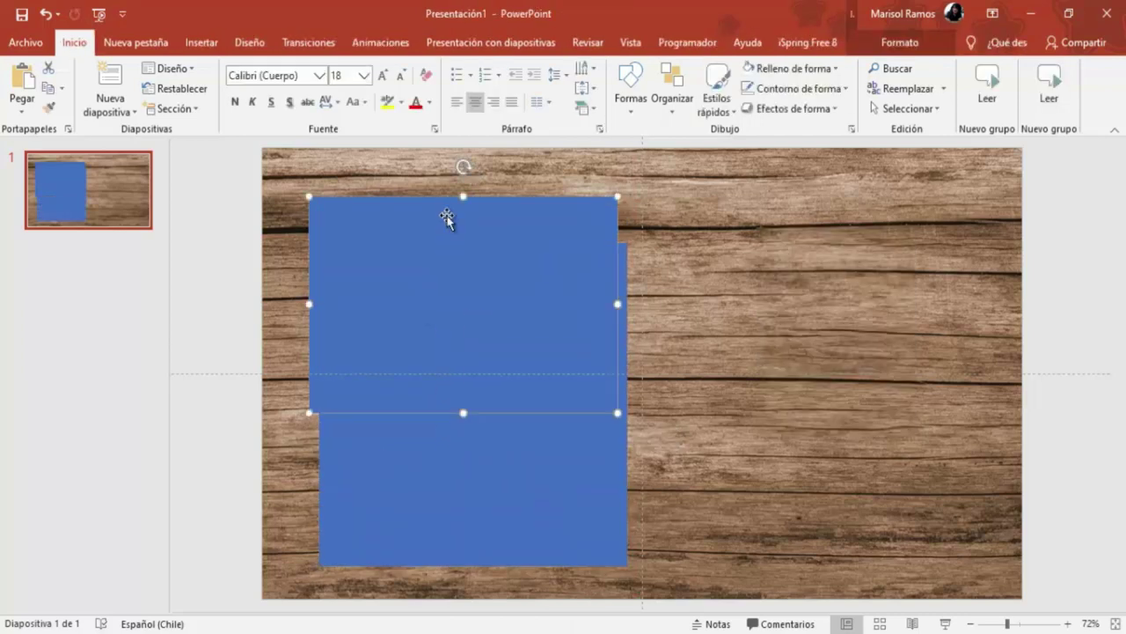
{"action": "left_click", "coordinate": [897, 42]}
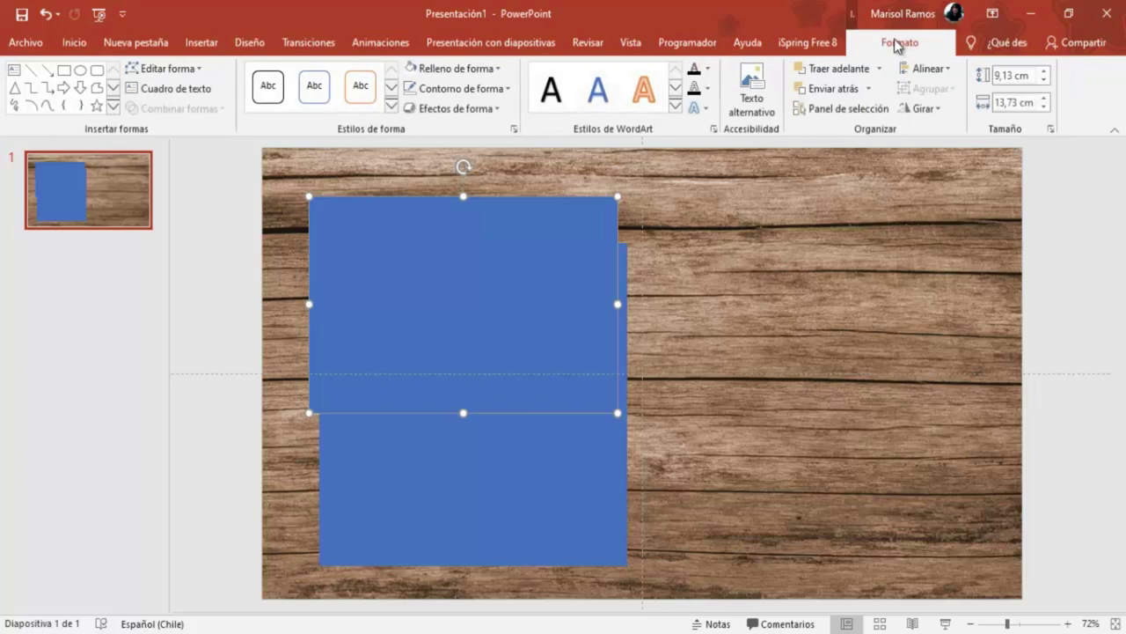
Fill the top rectangle black and the middle rectangle white
{"action": "left_click", "coordinate": [452, 68]}
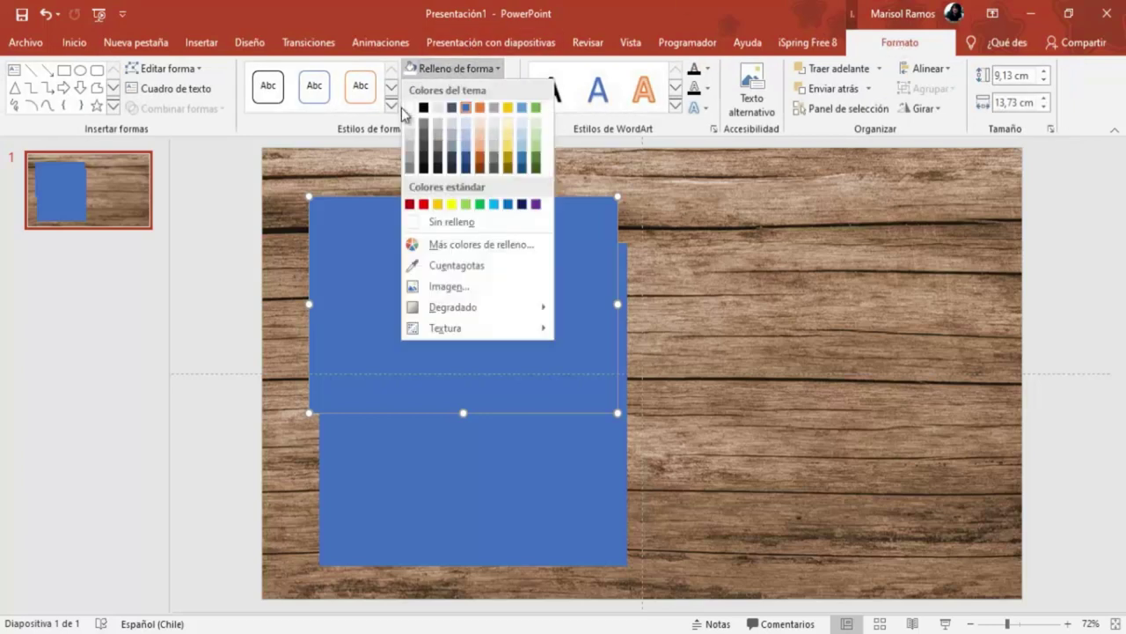
{"action": "left_click", "coordinate": [429, 104]}
{"action": "left_click", "coordinate": [434, 270]}
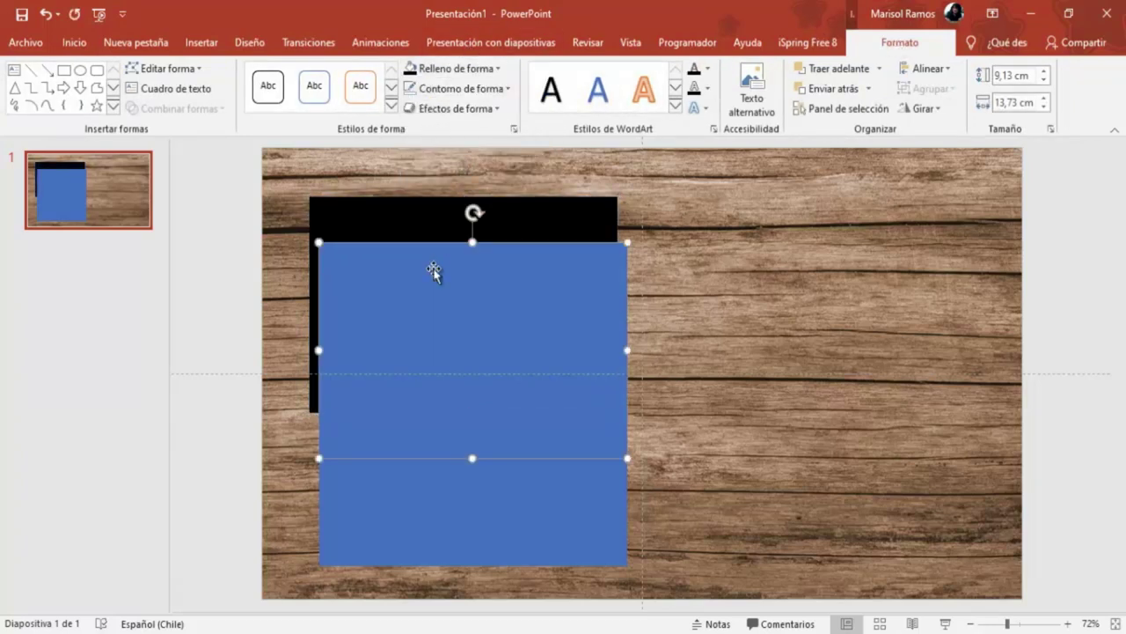
{"action": "left_click", "coordinate": [444, 70]}
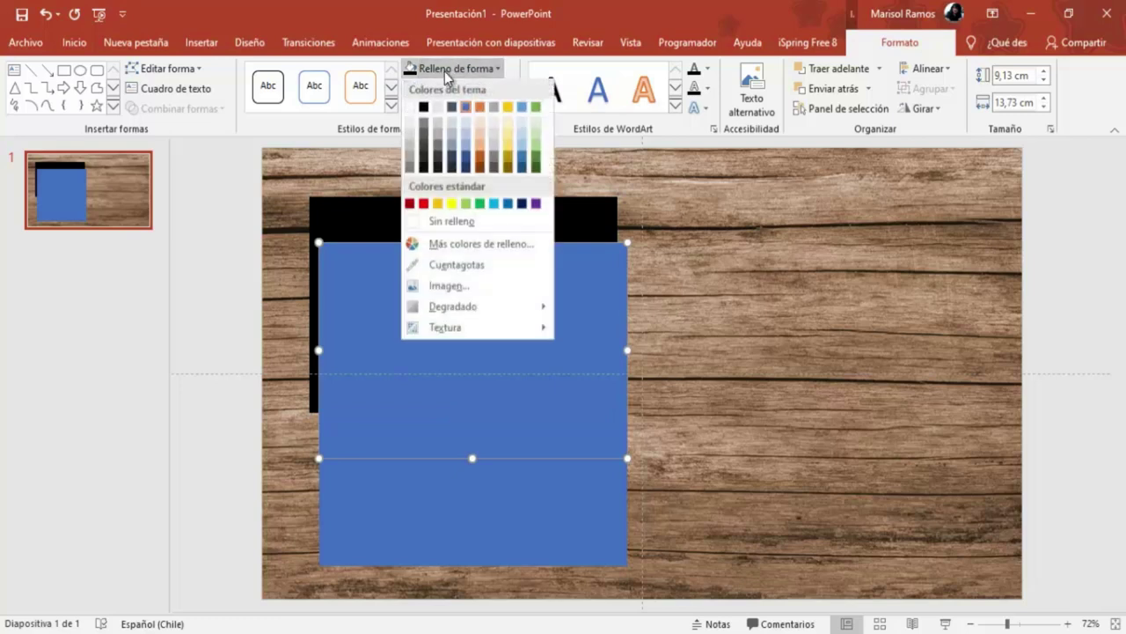
{"action": "left_click", "coordinate": [415, 106]}
Fill the bottom rectangle with the parrot photo image4.jpg from file
{"action": "left_click", "coordinate": [362, 390]}
{"action": "left_click", "coordinate": [364, 384]}
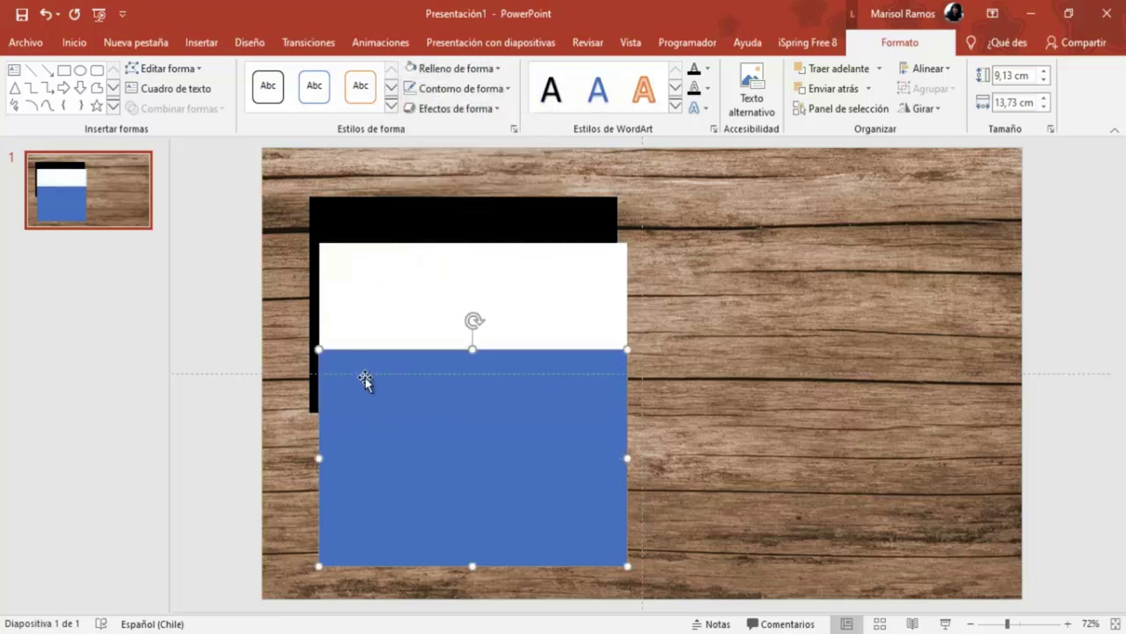
{"action": "left_click", "coordinate": [468, 67]}
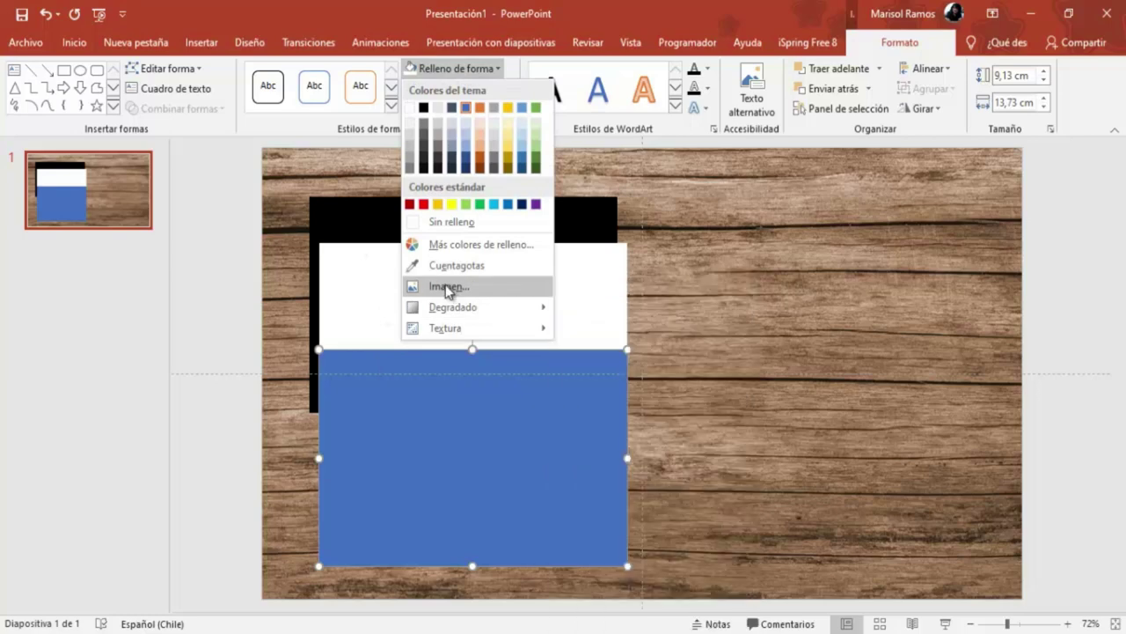
{"action": "left_click", "coordinate": [447, 287]}
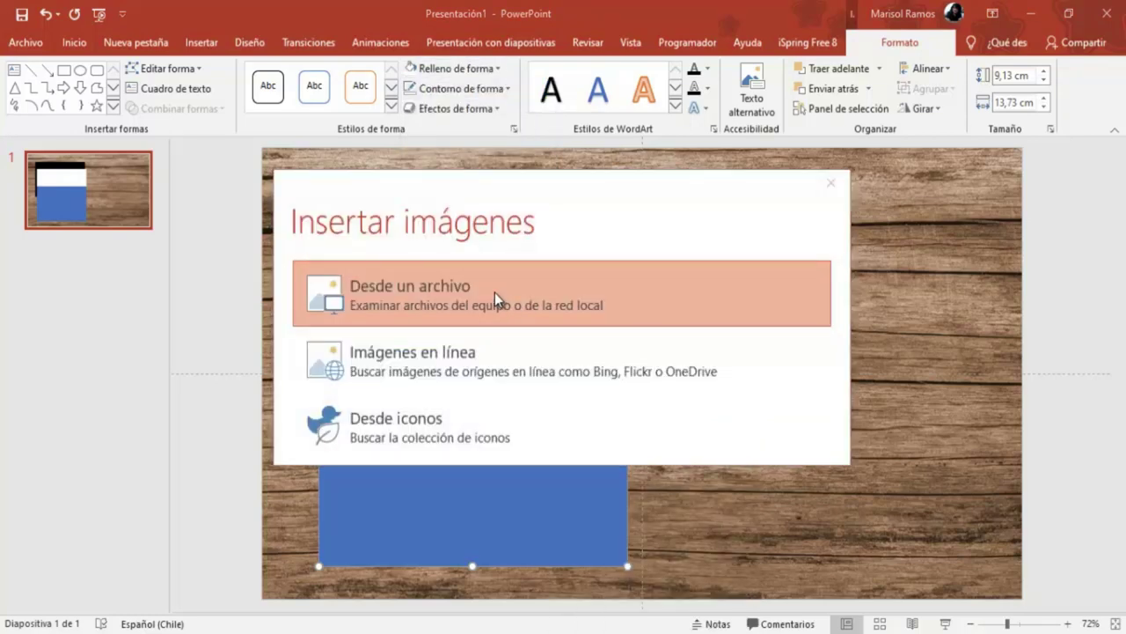
{"action": "left_click", "coordinate": [496, 297]}
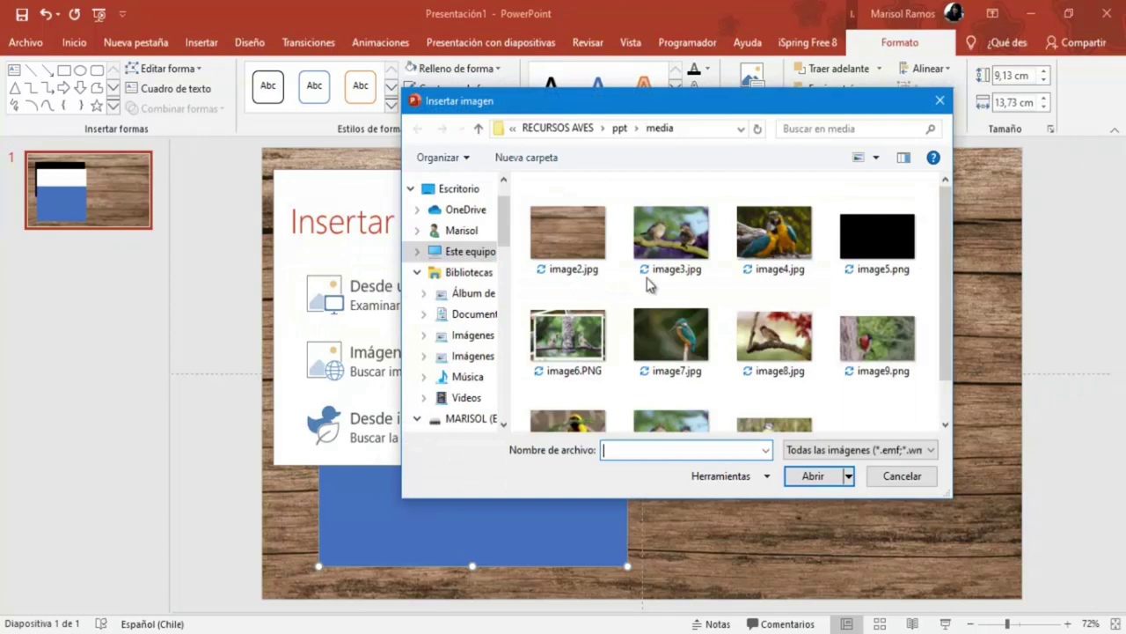
{"action": "left_click", "coordinate": [771, 234]}
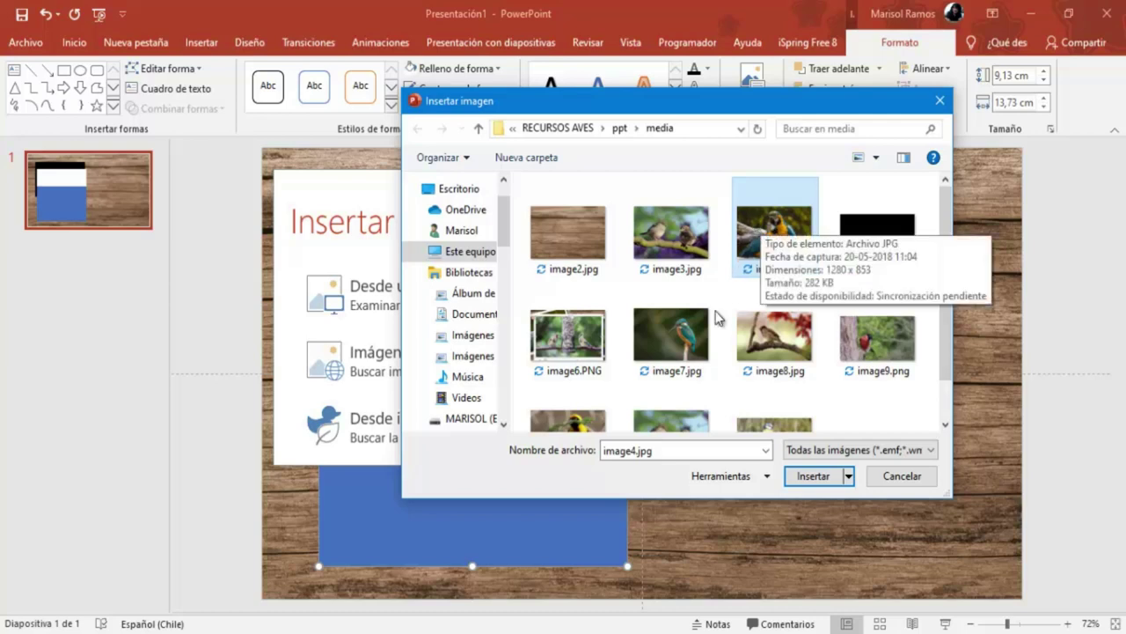
{"action": "left_click", "coordinate": [790, 476]}
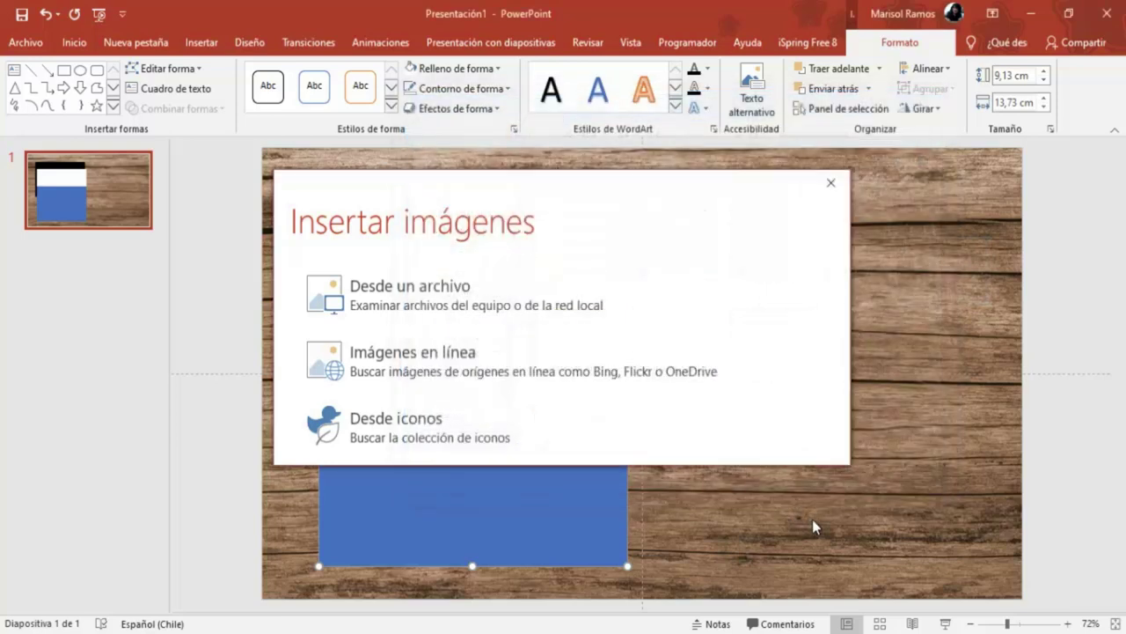
{"action": "left_click", "coordinate": [459, 216]}
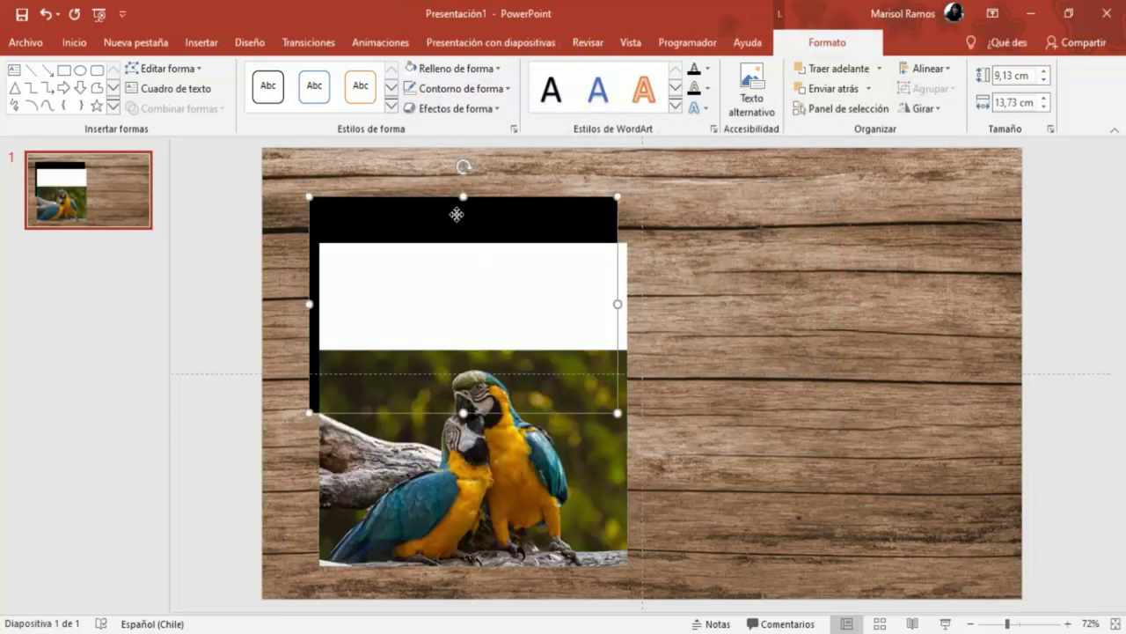
Offset the black rectangle down-right as a shadow and fit the parrot photo inside the white frame
{"action": "left_click_drag", "start_coordinate": [464, 215], "coordinate": [493, 282]}
{"action": "left_click_drag", "start_coordinate": [484, 361], "coordinate": [845, 368]}
{"action": "left_click_drag", "start_coordinate": [798, 399], "coordinate": [435, 296]}
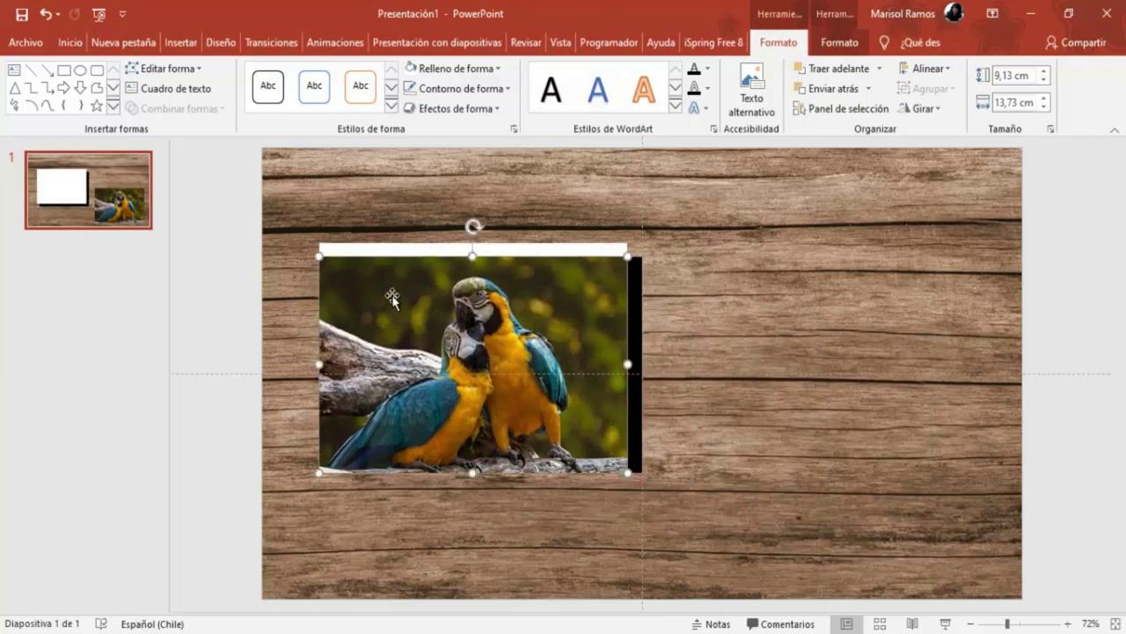
{"action": "key", "text": "ctrl+x"}
{"action": "key", "text": "ctrl+v"}
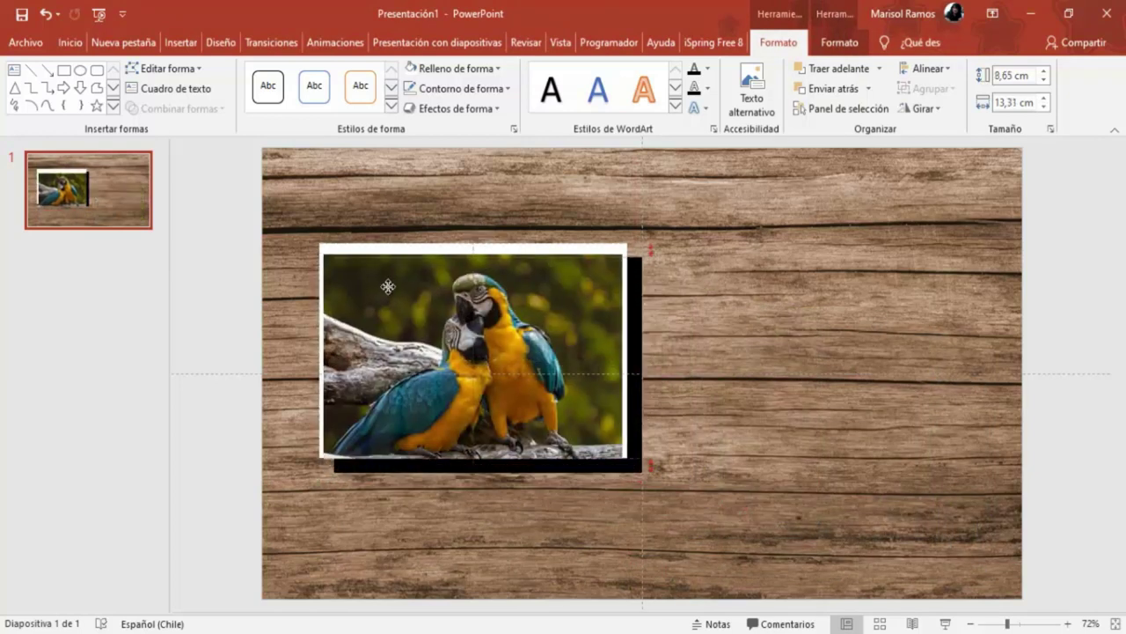
{"action": "left_click", "coordinate": [389, 290]}
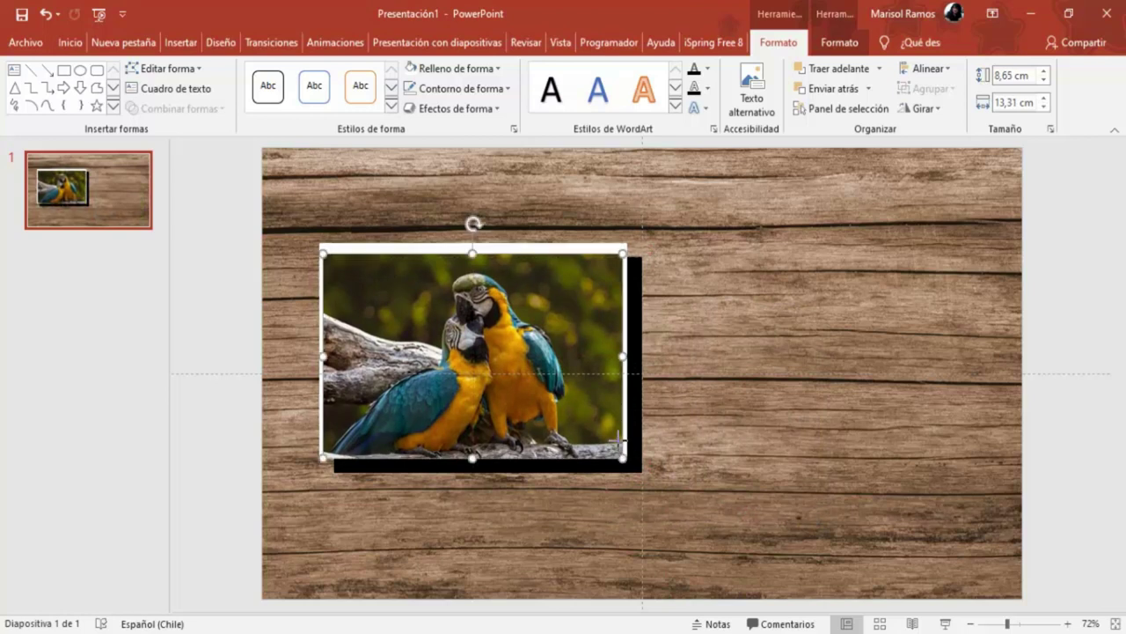
{"action": "left_click_drag", "start_coordinate": [618, 440], "coordinate": [618, 430]}
{"action": "left_click_drag", "start_coordinate": [534, 379], "coordinate": [534, 379]}
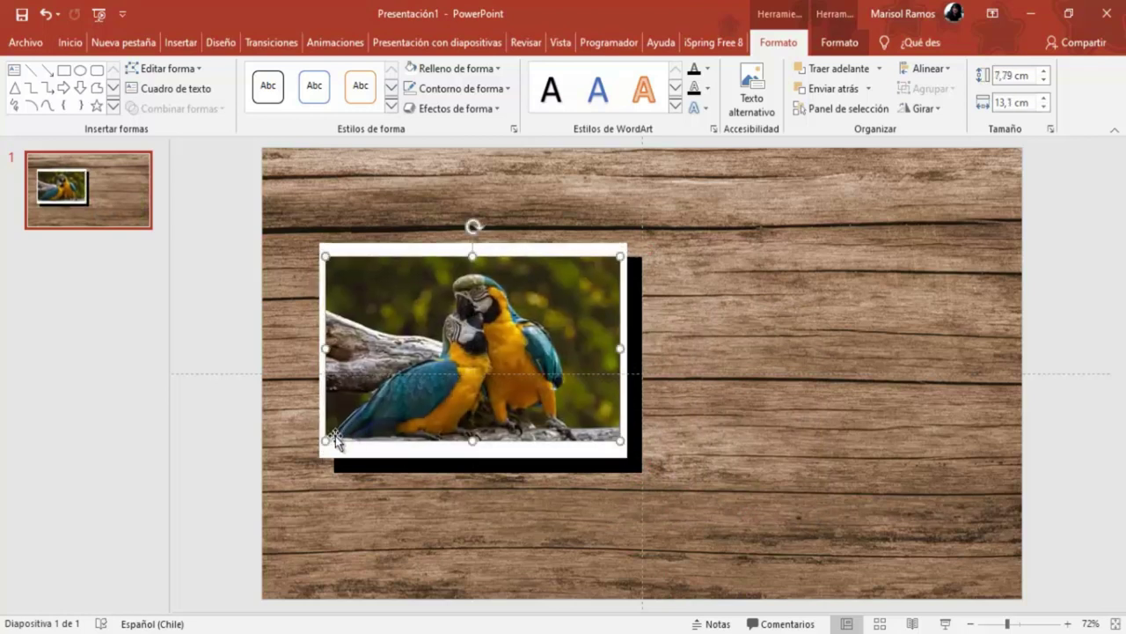
{"action": "left_click_drag", "start_coordinate": [324, 440], "coordinate": [327, 444]}
{"action": "left_click_drag", "start_coordinate": [422, 396], "coordinate": [423, 403]}
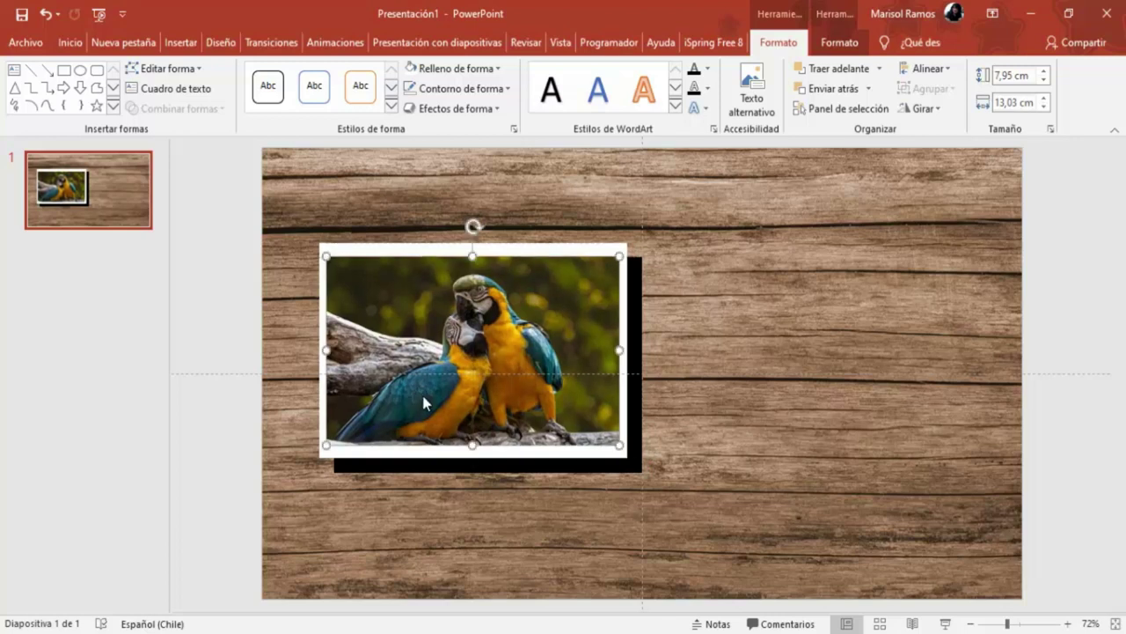
Select the photo, white frame and black shadow together and enlarge them as one
{"action": "left_click", "coordinate": [525, 252], "text": "shift"}
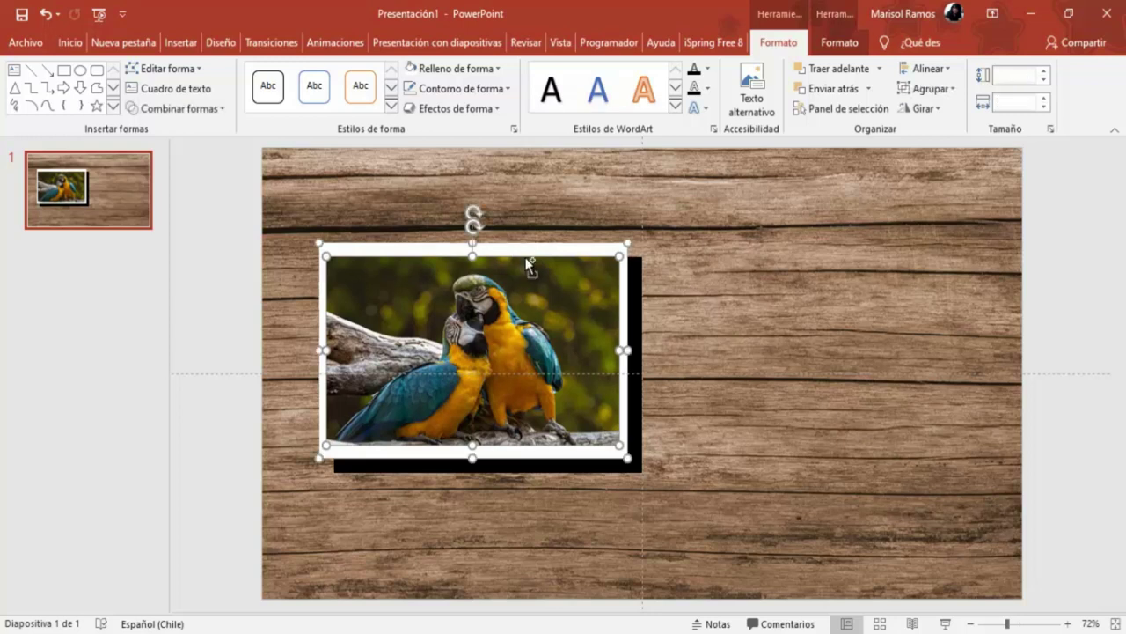
{"action": "left_click", "coordinate": [637, 313], "text": "shift"}
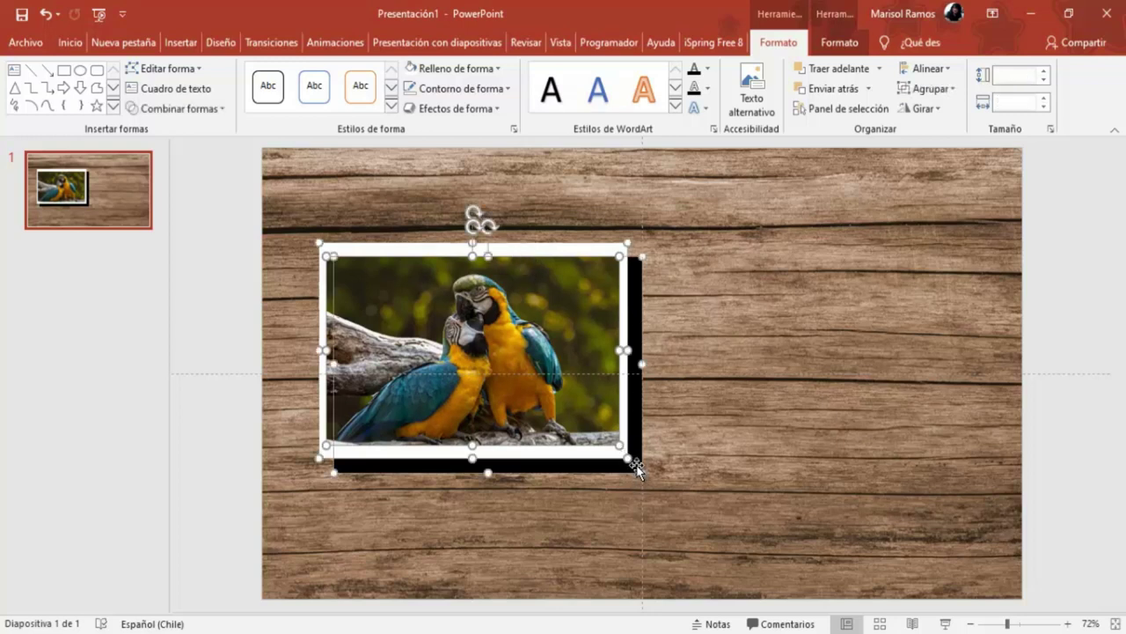
{"action": "left_click_drag", "start_coordinate": [639, 469], "coordinate": [667, 489]}
{"action": "left_click", "coordinate": [789, 479]}
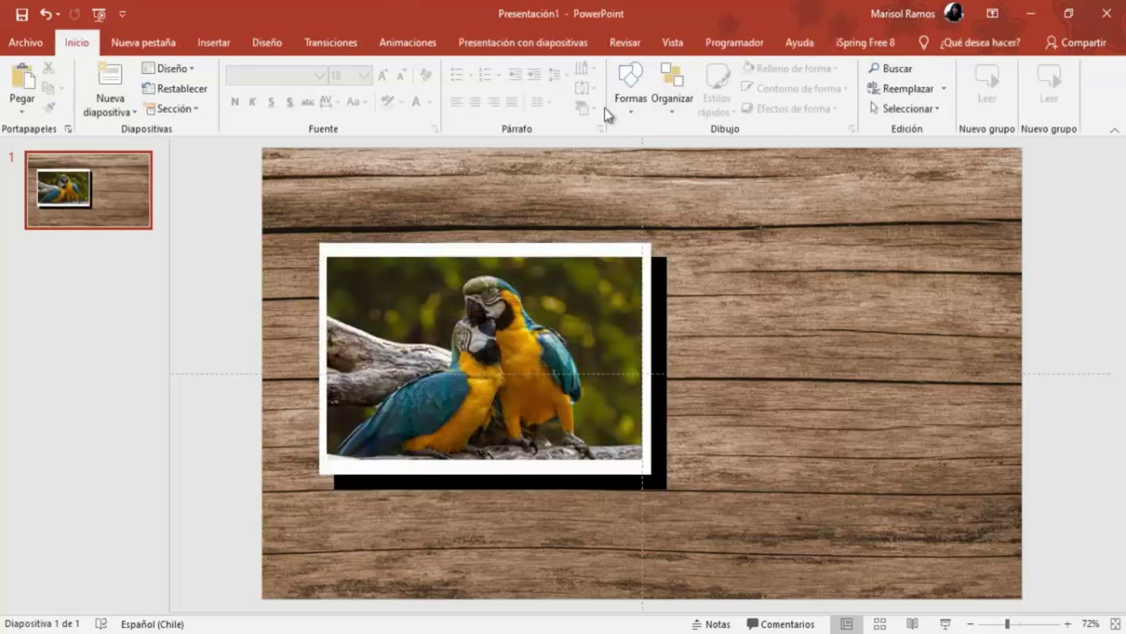
{"action": "left_click", "coordinate": [659, 264]}
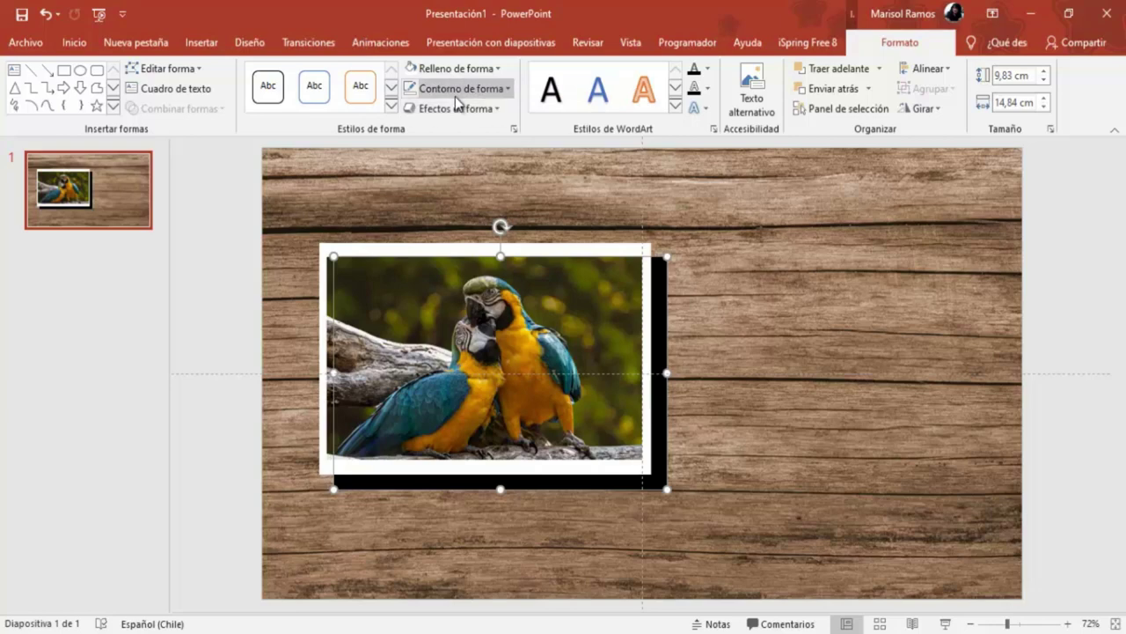
Set the black shadow's solid fill transparency to 75% in the Formato de forma pane
{"action": "right_click", "coordinate": [661, 318]}
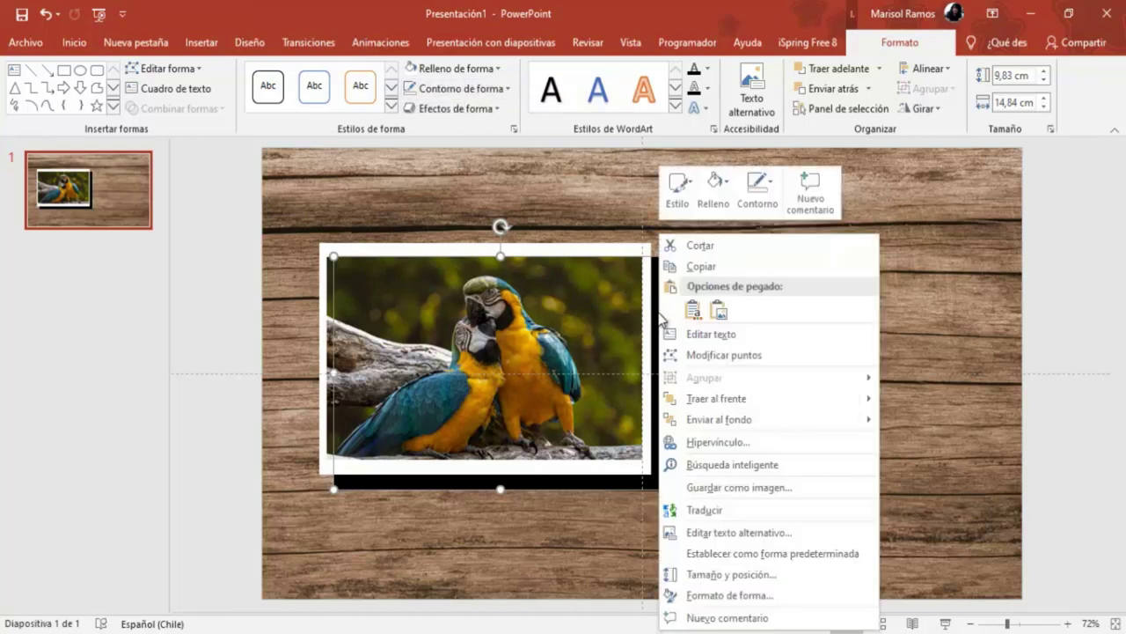
{"action": "left_click", "coordinate": [726, 595]}
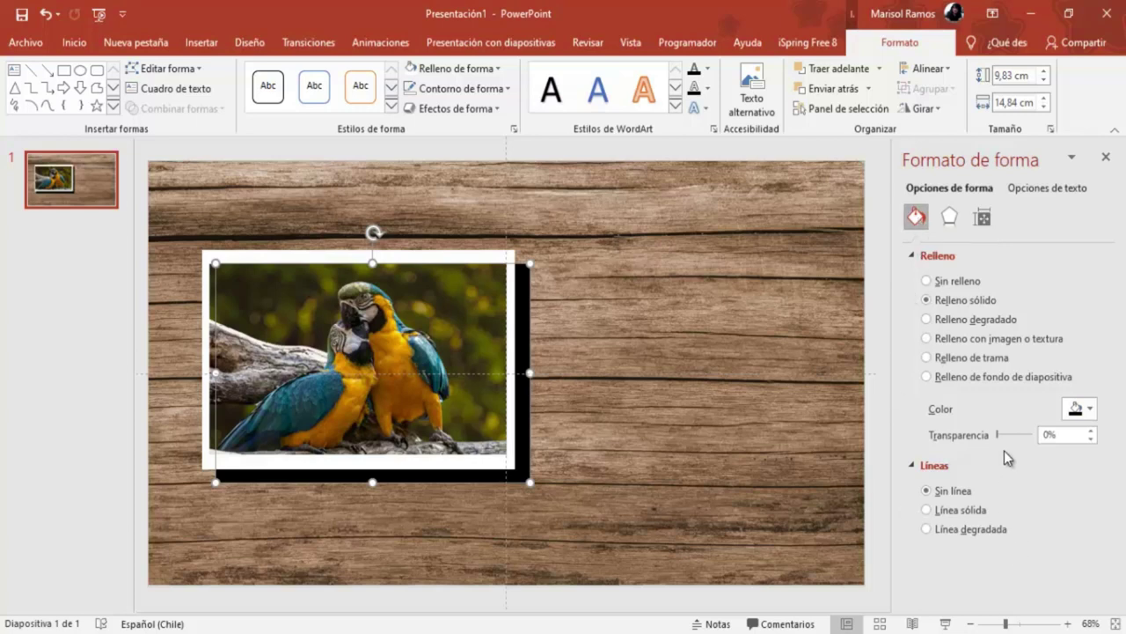
{"action": "left_click_drag", "start_coordinate": [1001, 437], "coordinate": [1023, 434]}
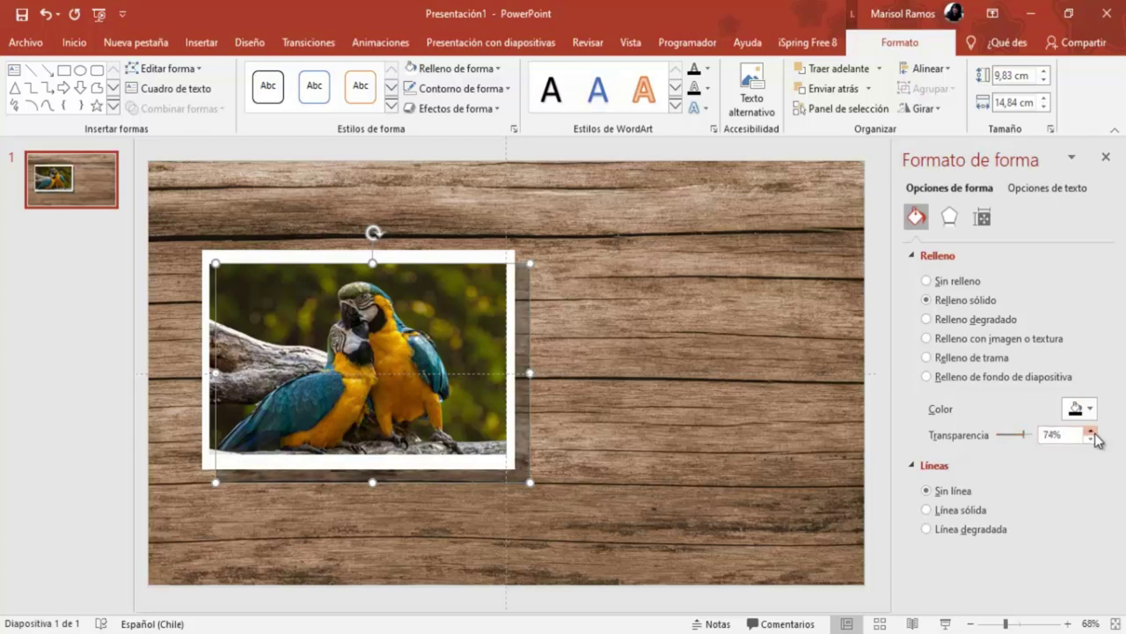
{"action": "left_click", "coordinate": [597, 291]}
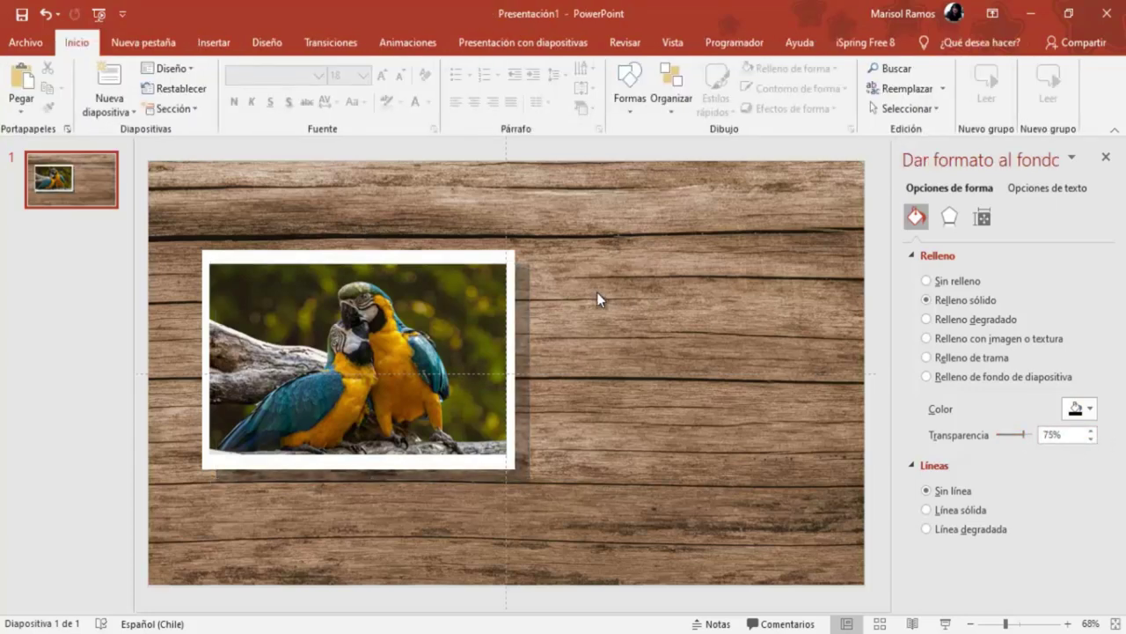
{"action": "left_click", "coordinate": [522, 310]}
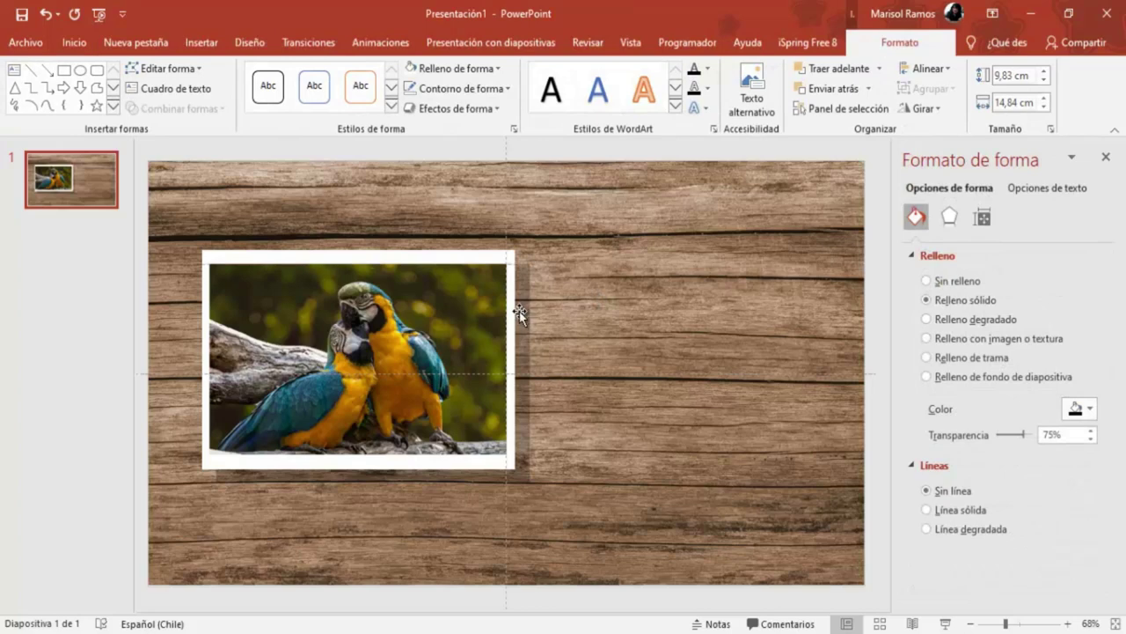
{"action": "left_click", "coordinate": [1107, 157]}
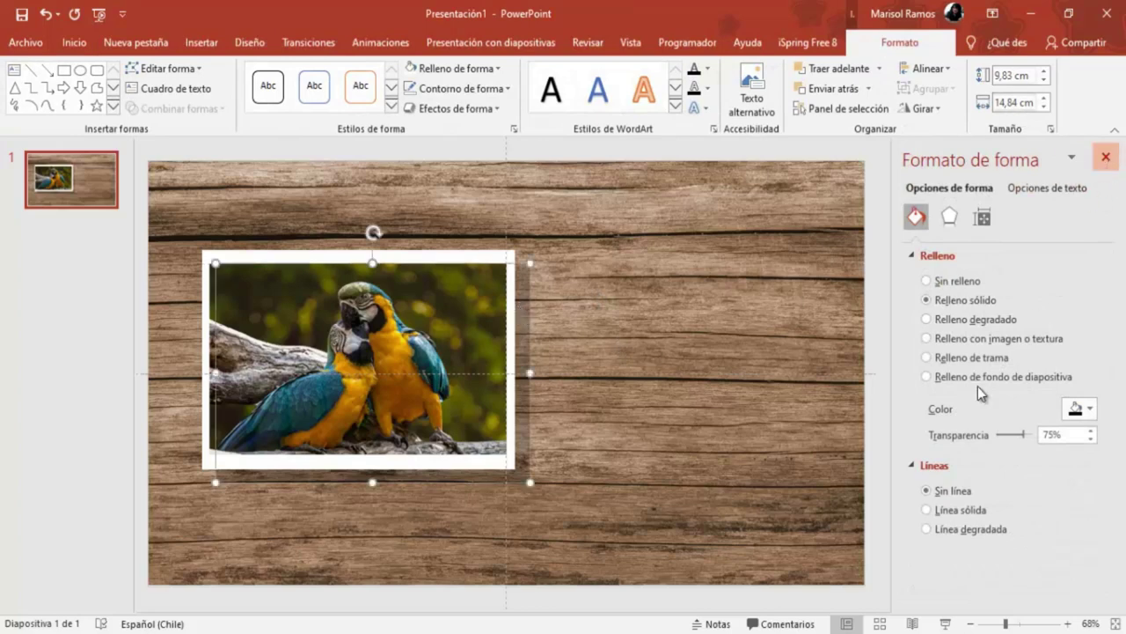
{"action": "left_click", "coordinate": [921, 363]}
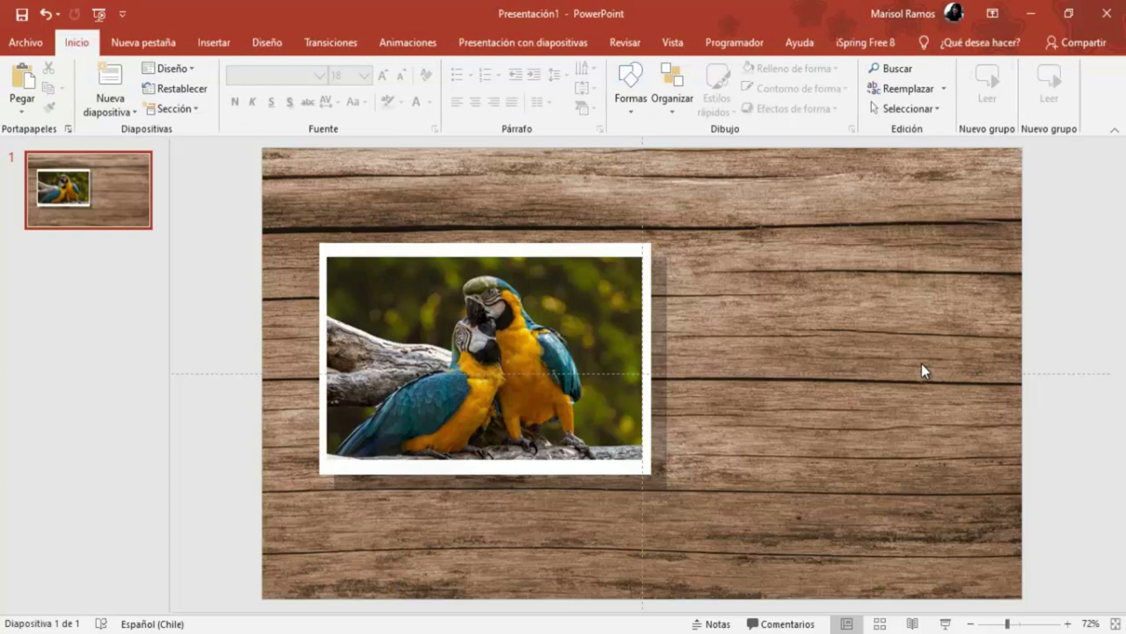
Give the shadow a Flotar hacia abajo entrance starting Con la anterior
{"action": "left_click", "coordinate": [662, 273]}
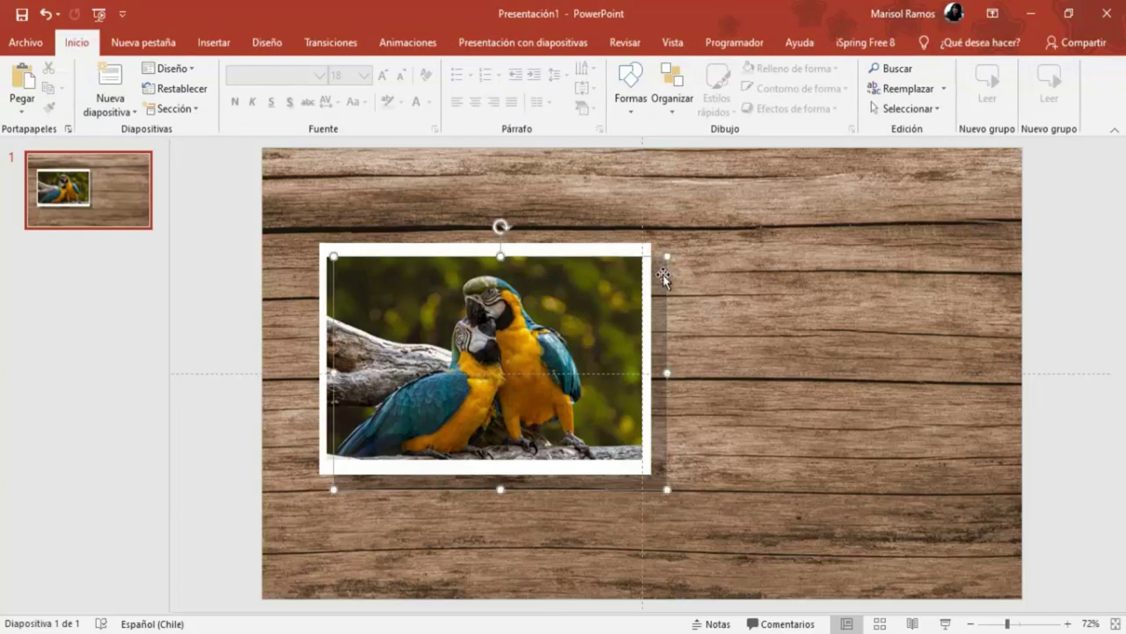
{"action": "left_click", "coordinate": [373, 43]}
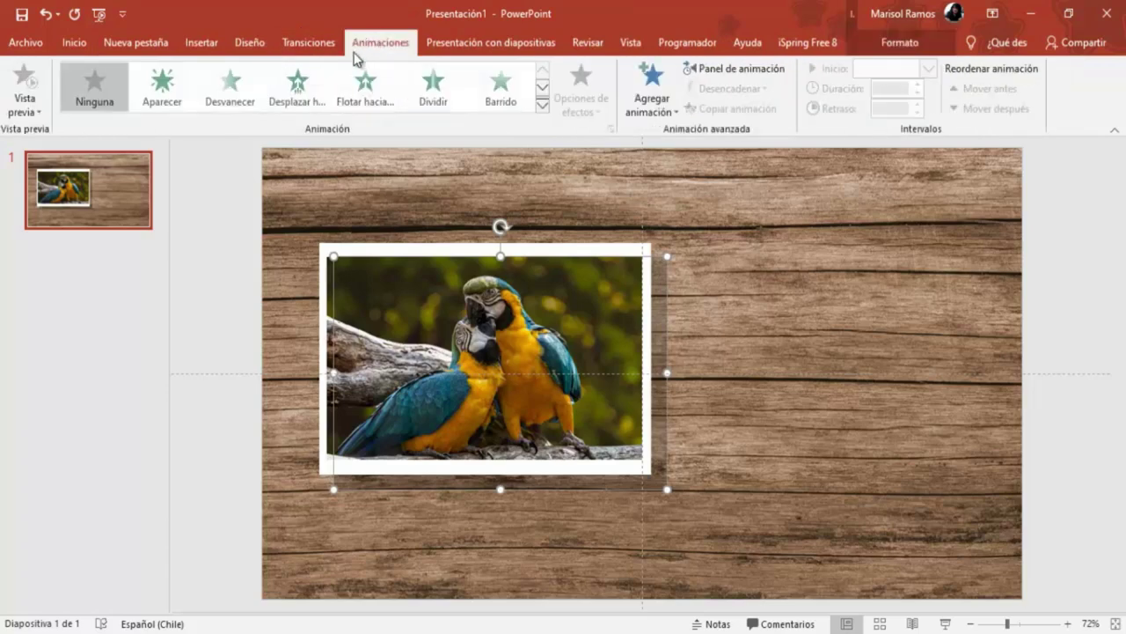
{"action": "left_click", "coordinate": [364, 82]}
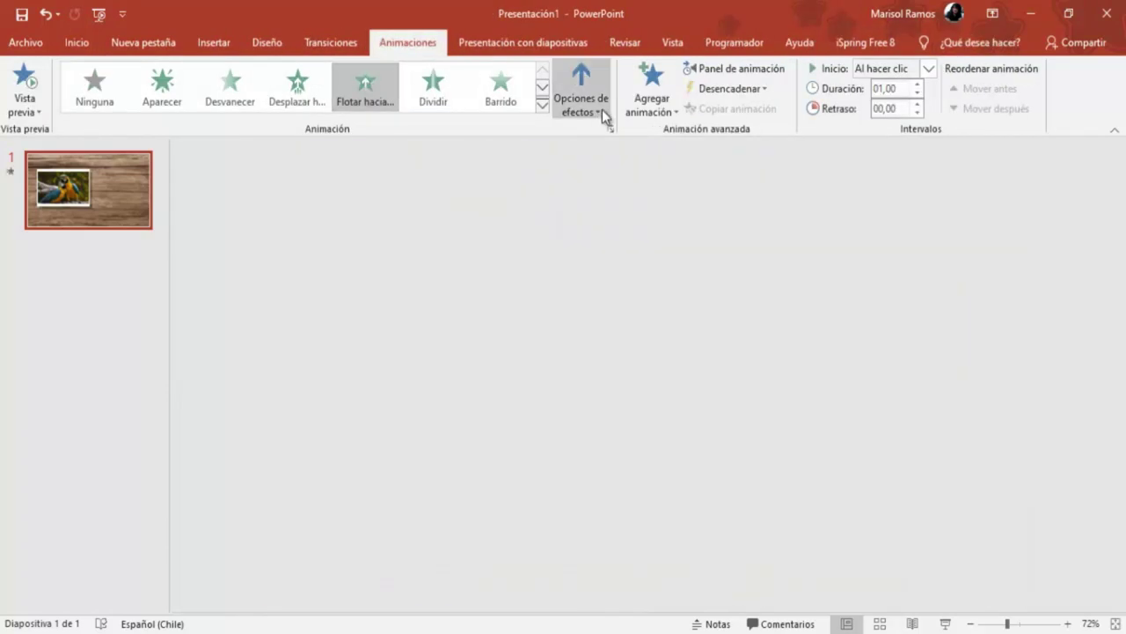
{"action": "left_click", "coordinate": [602, 109]}
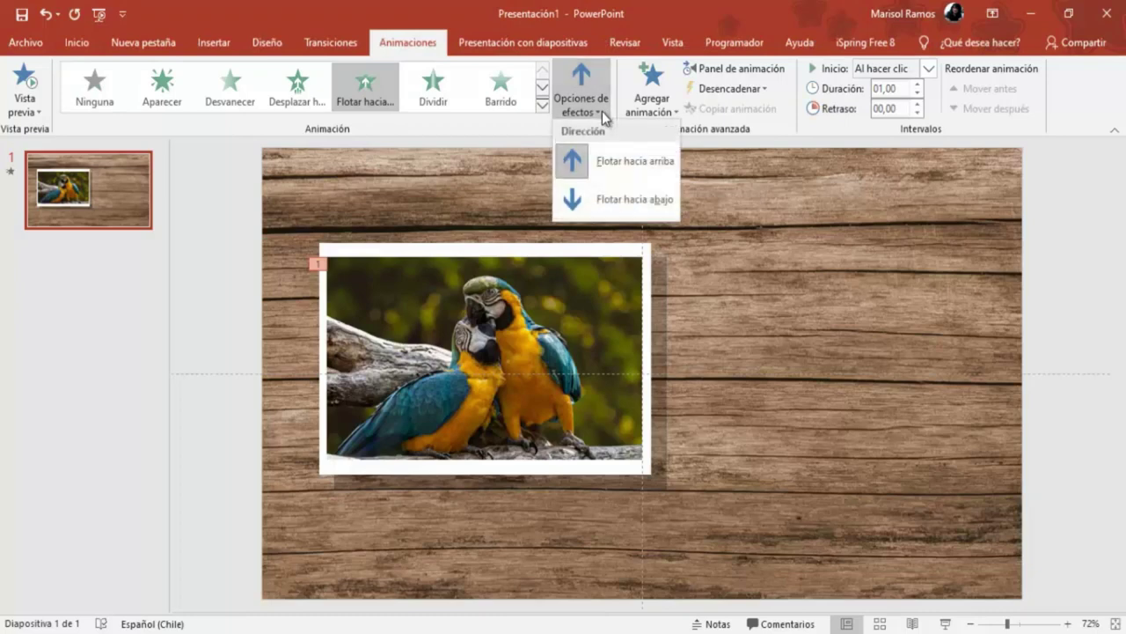
{"action": "left_click", "coordinate": [600, 197]}
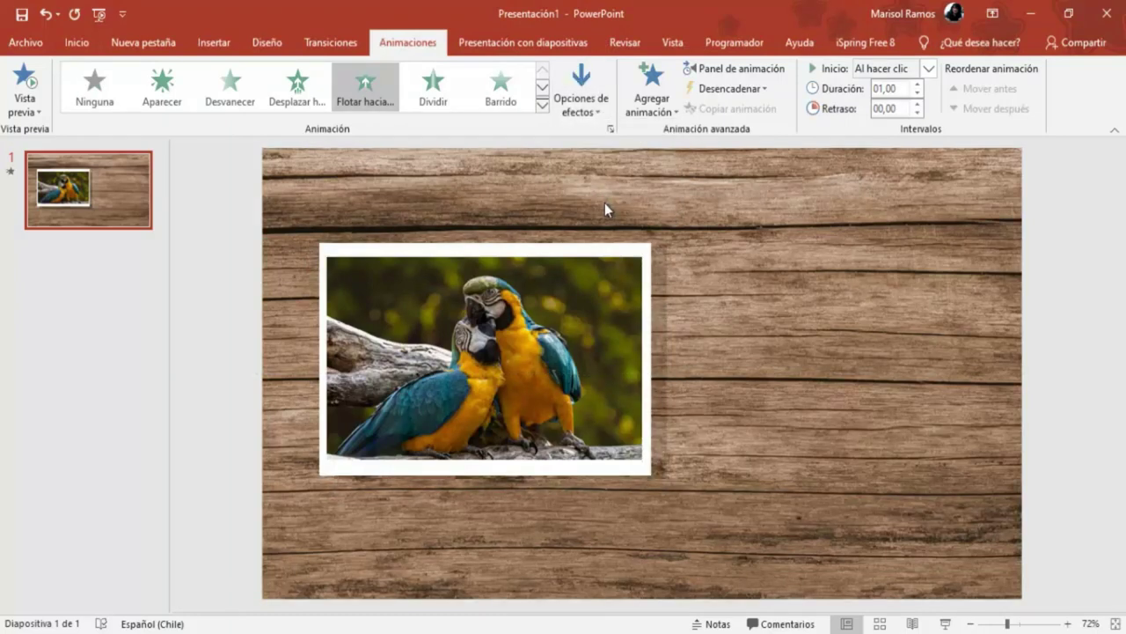
{"action": "left_click", "coordinate": [928, 70]}
{"action": "left_click", "coordinate": [894, 105]}
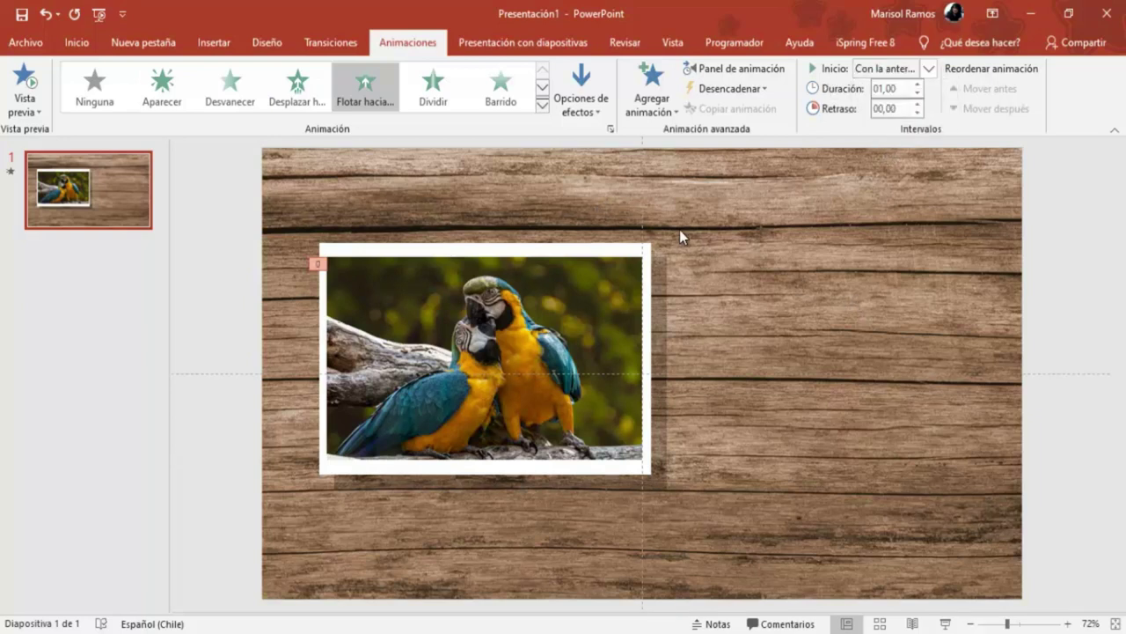
Give the white frame the same downward float, Con la anterior, with a 0,75 delay
{"action": "left_click", "coordinate": [636, 252]}
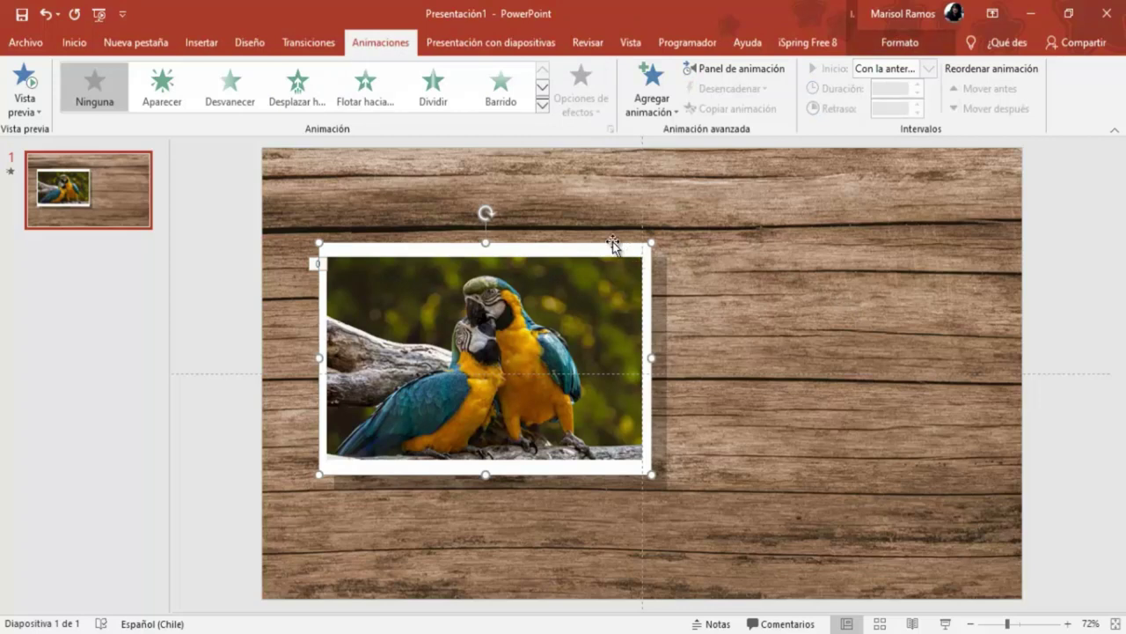
{"action": "left_click", "coordinate": [362, 86]}
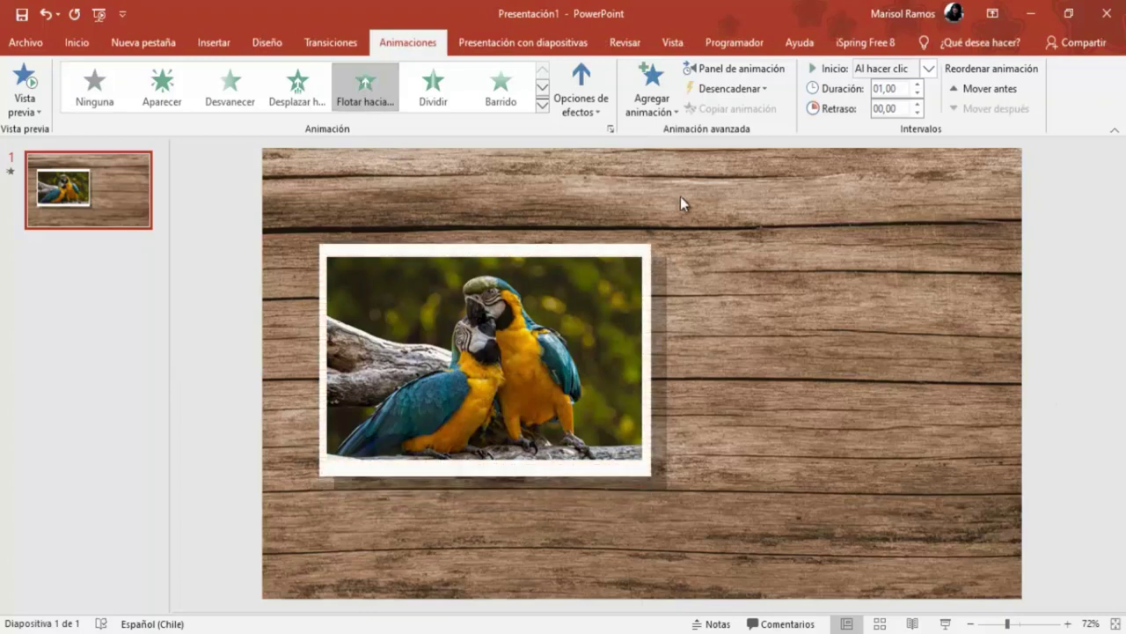
{"action": "left_click", "coordinate": [587, 105]}
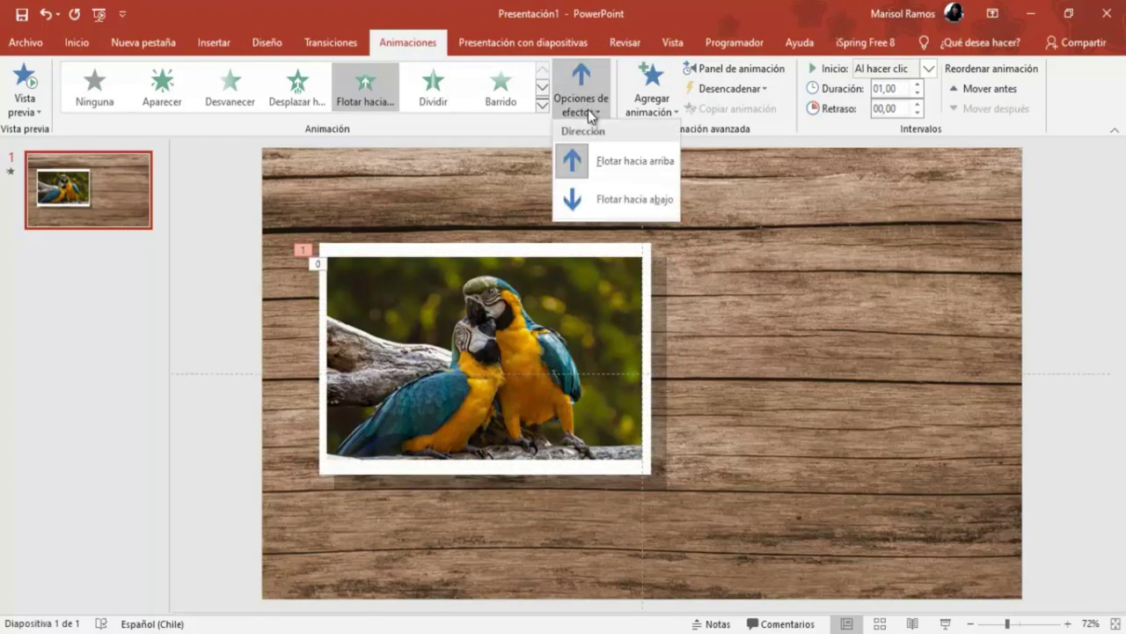
{"action": "left_click", "coordinate": [621, 203]}
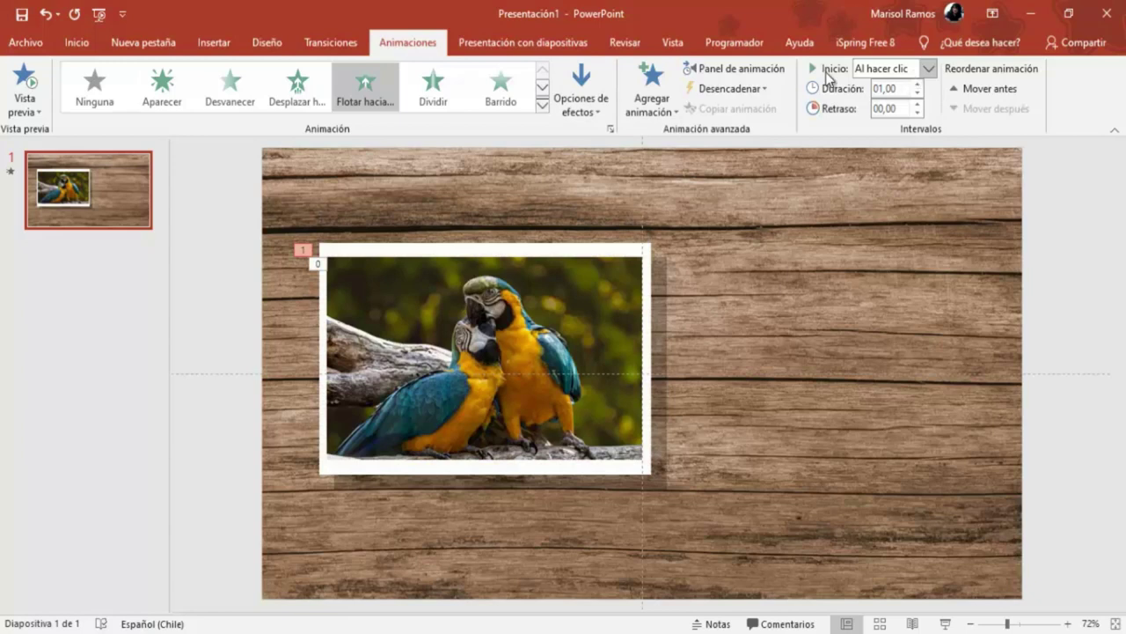
{"action": "left_click", "coordinate": [929, 68]}
{"action": "left_click", "coordinate": [903, 106]}
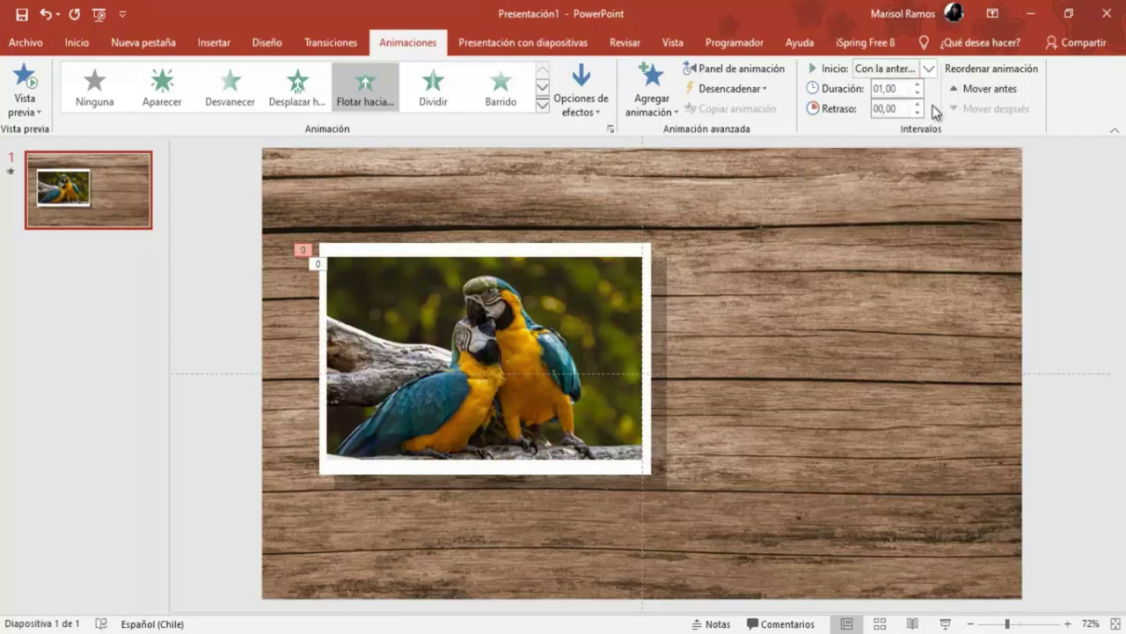
{"action": "left_click", "coordinate": [916, 104]}
{"action": "left_click", "coordinate": [916, 103]}
{"action": "left_click", "coordinate": [916, 104]}
{"action": "left_click", "coordinate": [916, 103]}
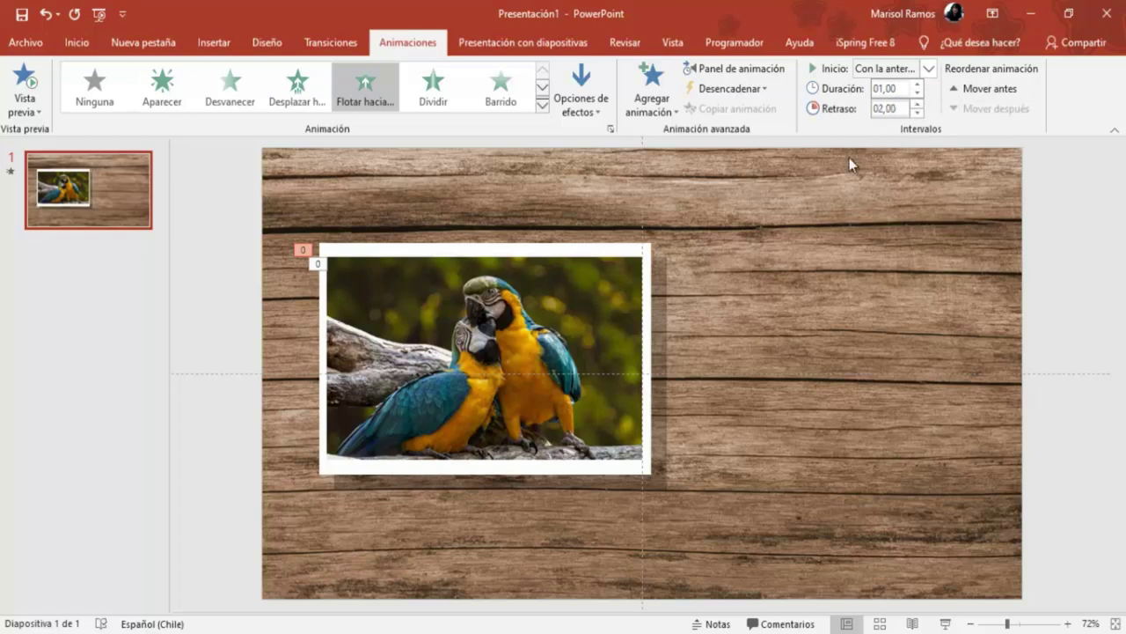
Give the parrot photo a Zoom entrance starting Después de la anterior
{"action": "left_click", "coordinate": [532, 315]}
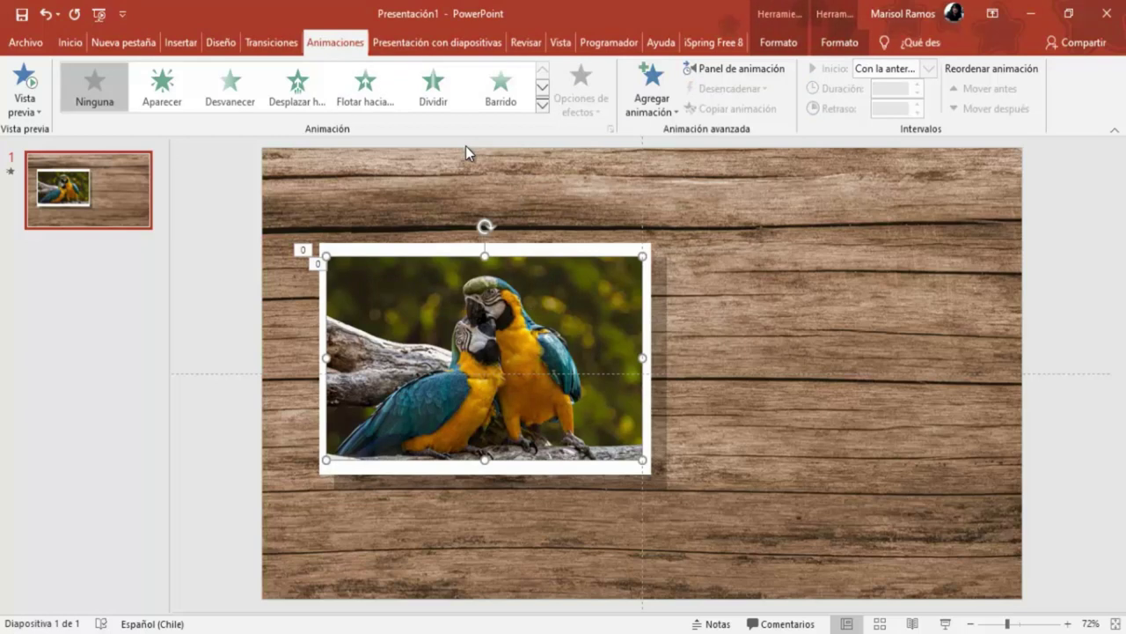
{"action": "left_click", "coordinate": [543, 106]}
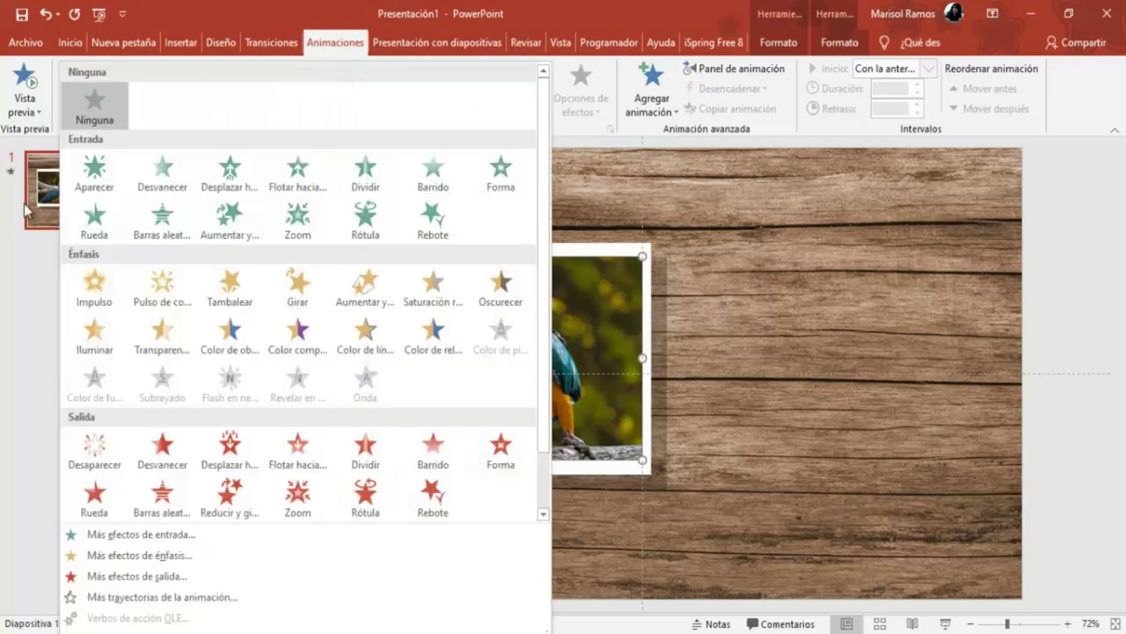
{"action": "left_click", "coordinate": [299, 216]}
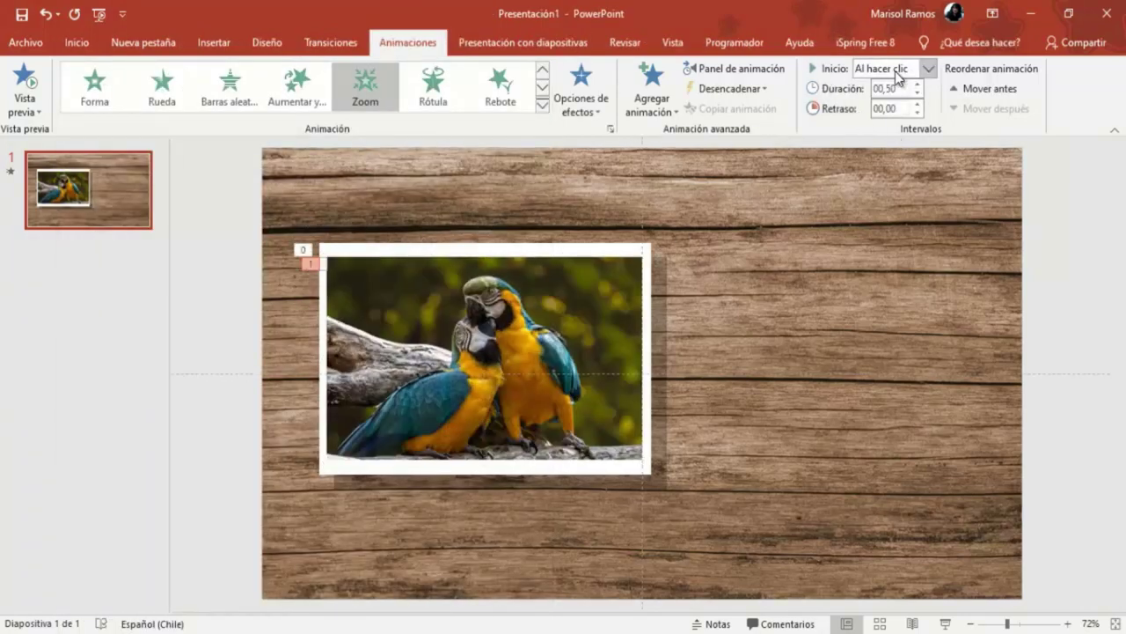
{"action": "left_click", "coordinate": [929, 71]}
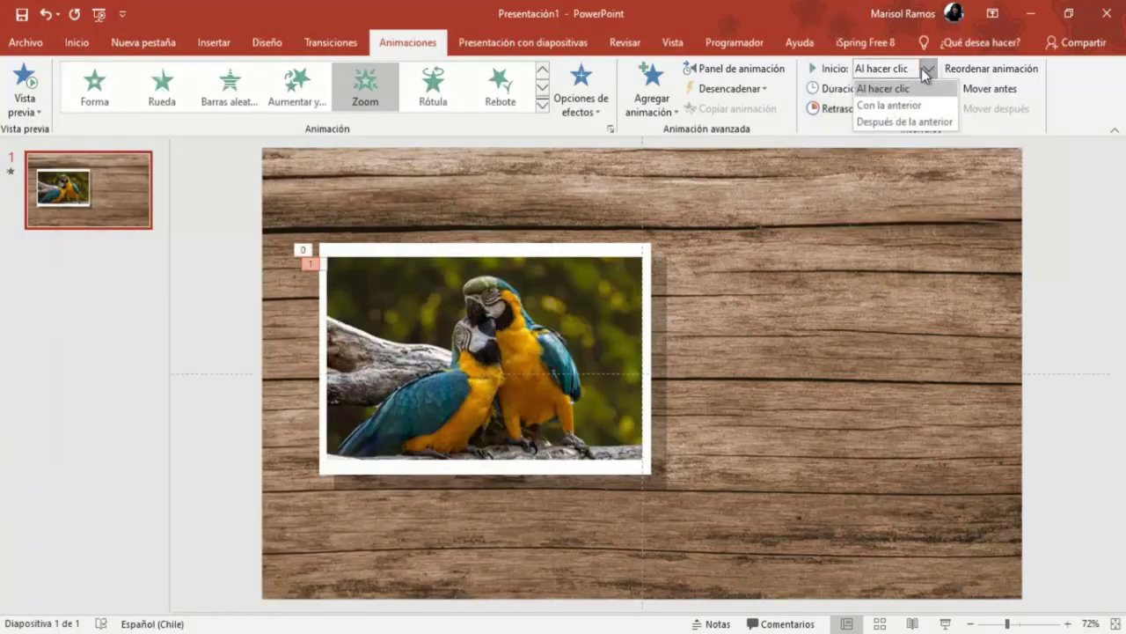
{"action": "left_click", "coordinate": [878, 120]}
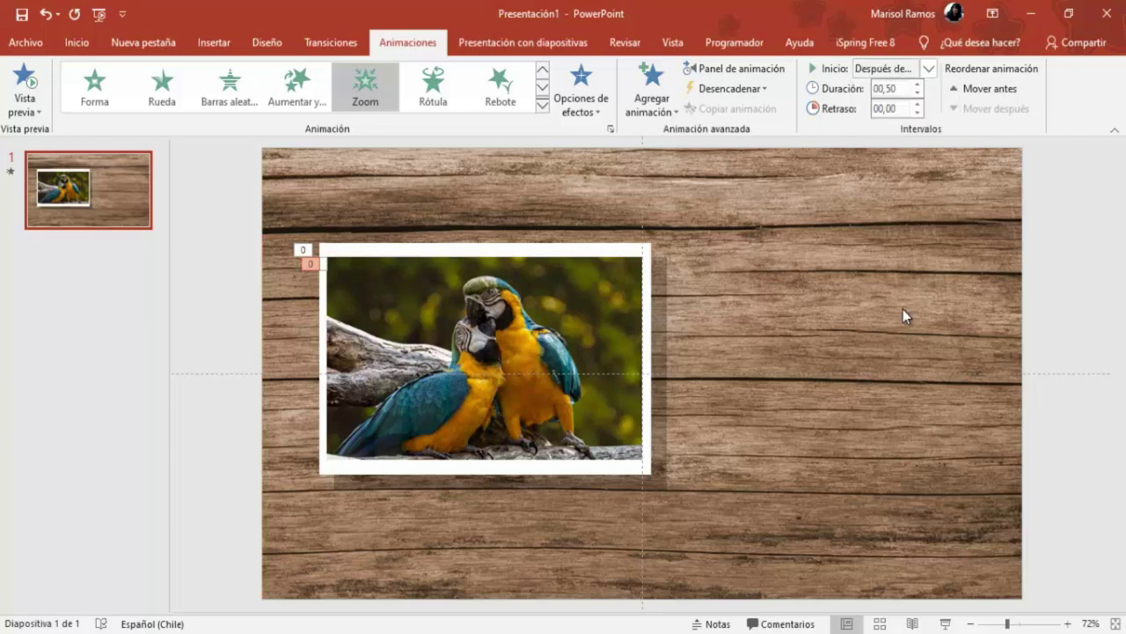
Preview the slide show, then rotate the framed parrot photo and shadow about 8° clockwise
{"action": "left_click", "coordinate": [946, 621]}
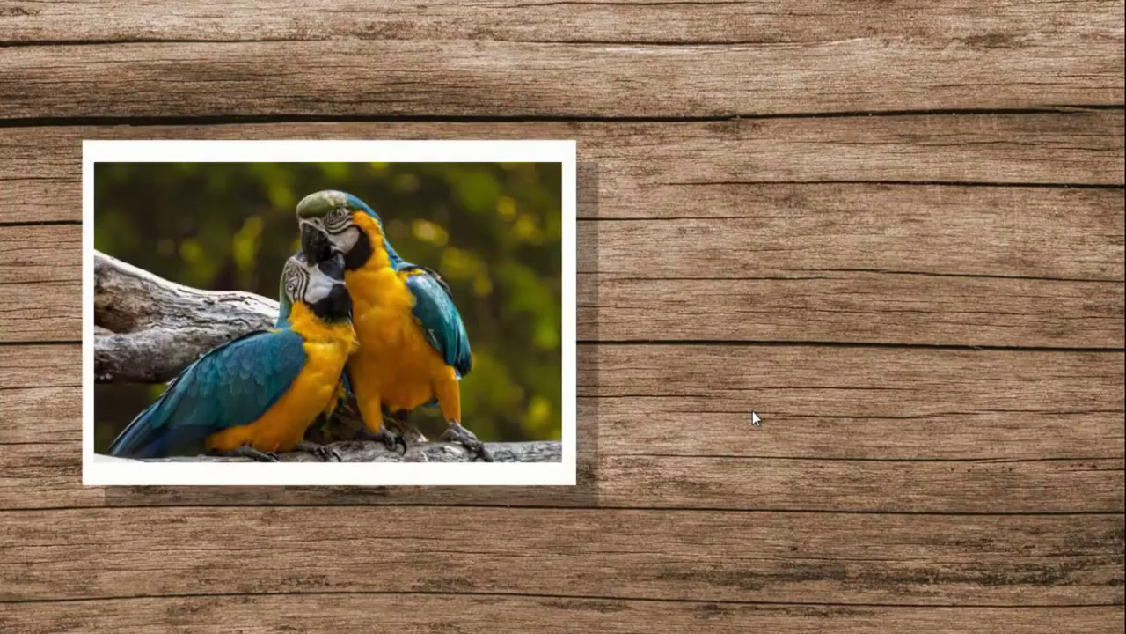
{"action": "key", "text": "Escape"}
{"action": "left_click_drag", "start_coordinate": [720, 212], "coordinate": [264, 515]}
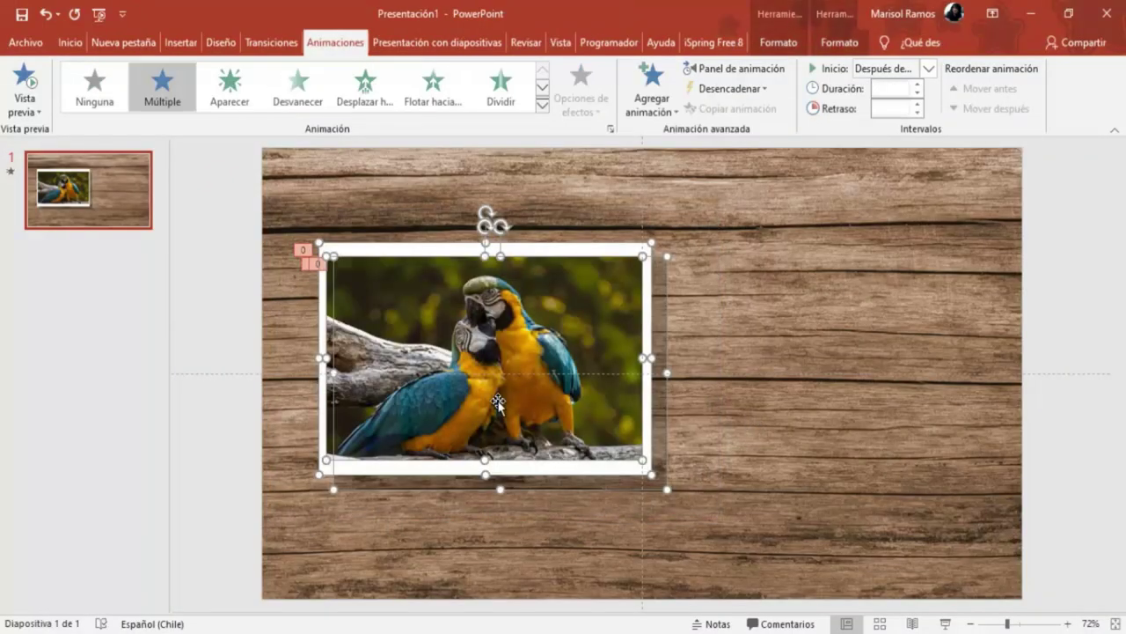
{"action": "left_click_drag", "start_coordinate": [485, 208], "coordinate": [500, 201]}
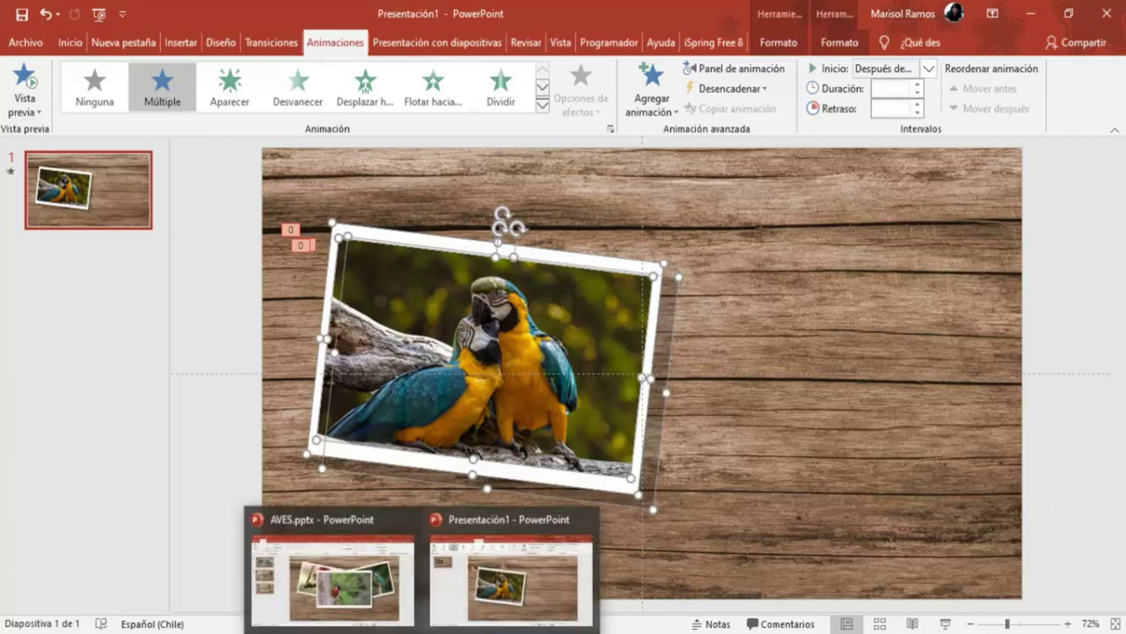
{"action": "left_click", "coordinate": [339, 585]}
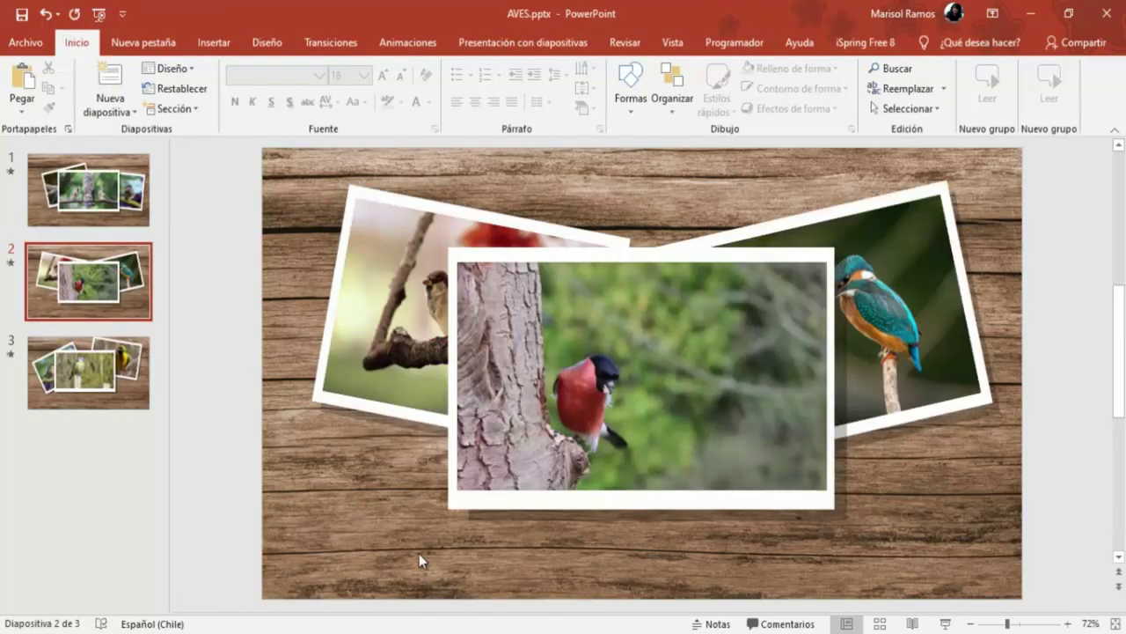
{"action": "left_click", "coordinate": [490, 584]}
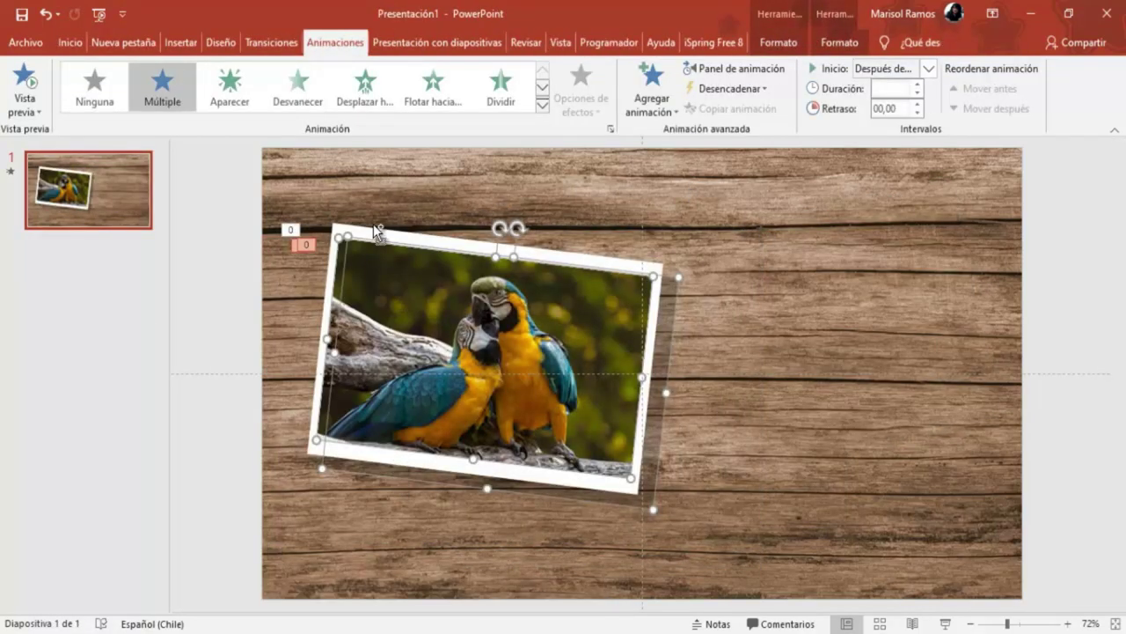
Duplicate the framed photo, tilt the copy counter-clockwise and place it on the slide's right side
{"action": "left_click", "coordinate": [374, 226], "text": "shift"}
{"action": "left_click_drag", "start_coordinate": [374, 230], "coordinate": [372, 207]}
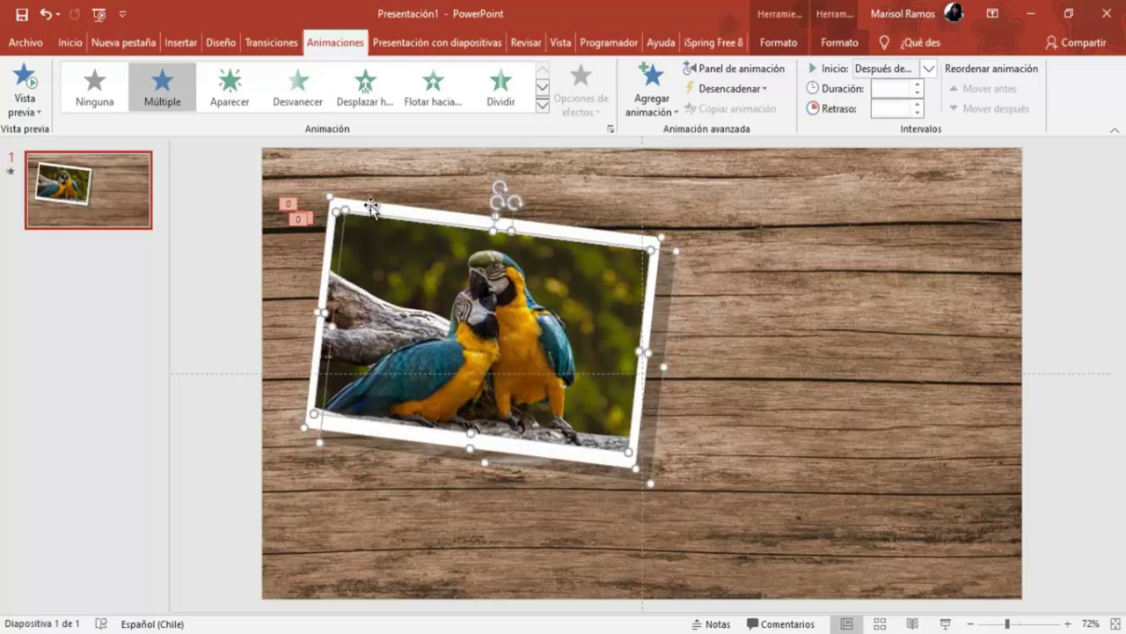
{"action": "right_click", "coordinate": [371, 206]}
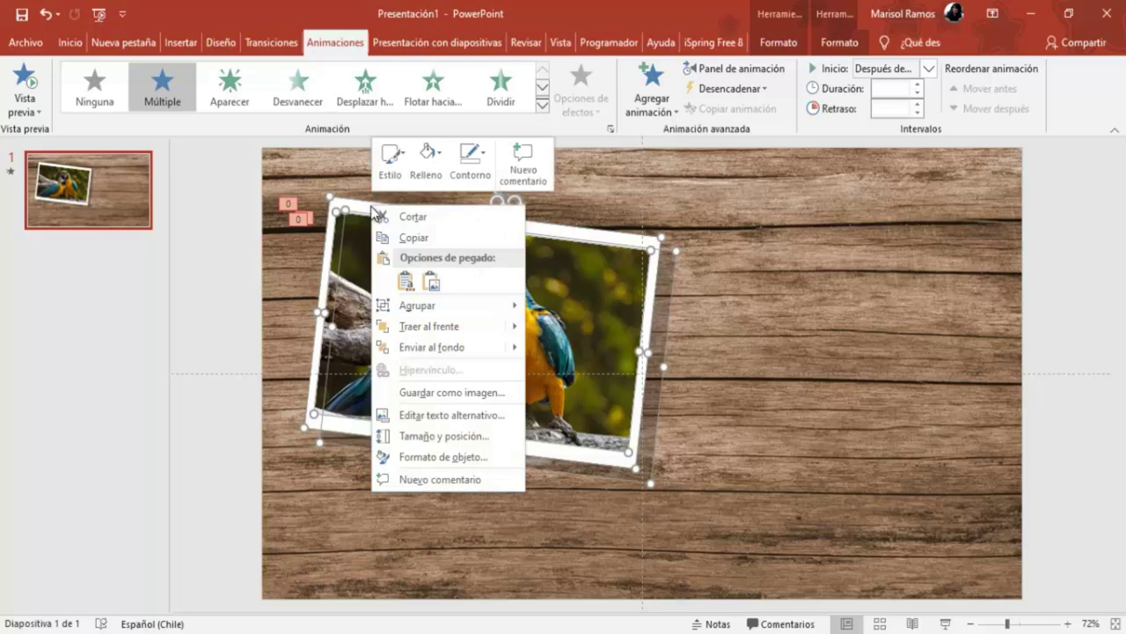
{"action": "left_click", "coordinate": [416, 238]}
{"action": "right_click", "coordinate": [778, 203]}
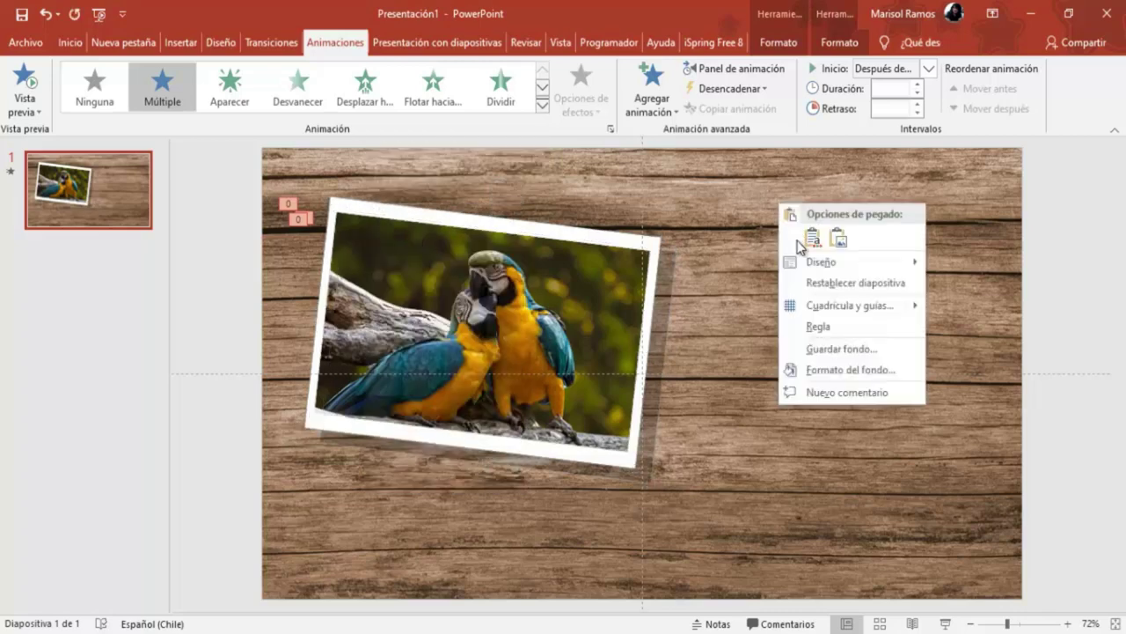
{"action": "left_click", "coordinate": [811, 238]}
{"action": "left_click_drag", "start_coordinate": [502, 195], "coordinate": [472, 204]}
{"action": "left_click_drag", "start_coordinate": [546, 280], "coordinate": [950, 285]}
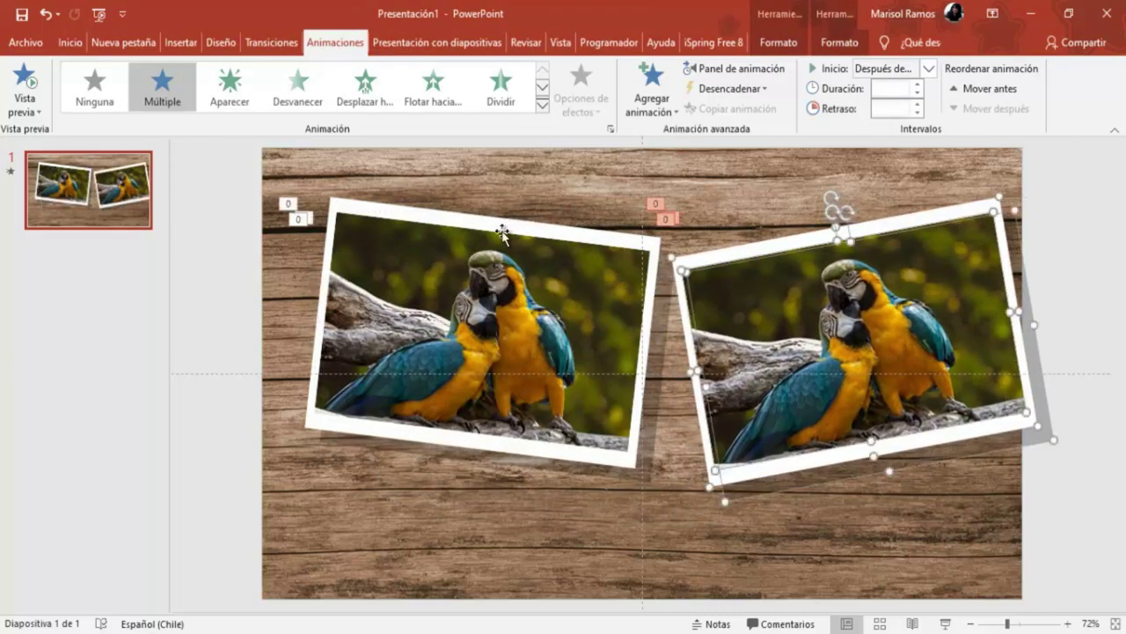
Move the left photo and its shadow up and left and tilt them further
{"action": "left_click", "coordinate": [356, 214]}
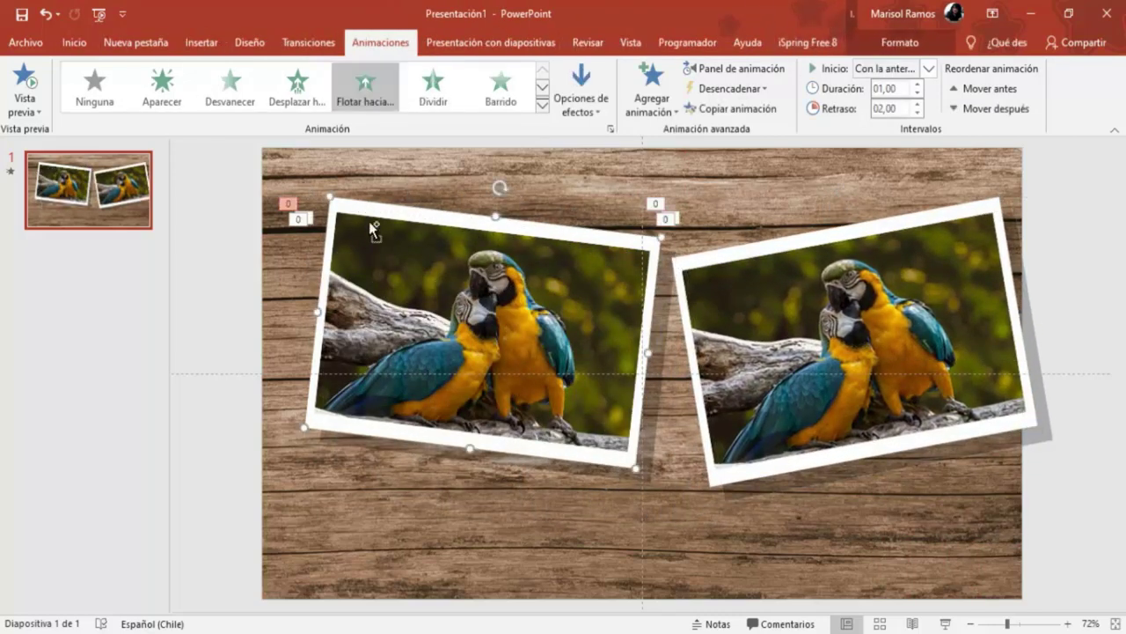
{"action": "left_click", "coordinate": [387, 246], "text": "shift"}
{"action": "left_click", "coordinate": [586, 275]}
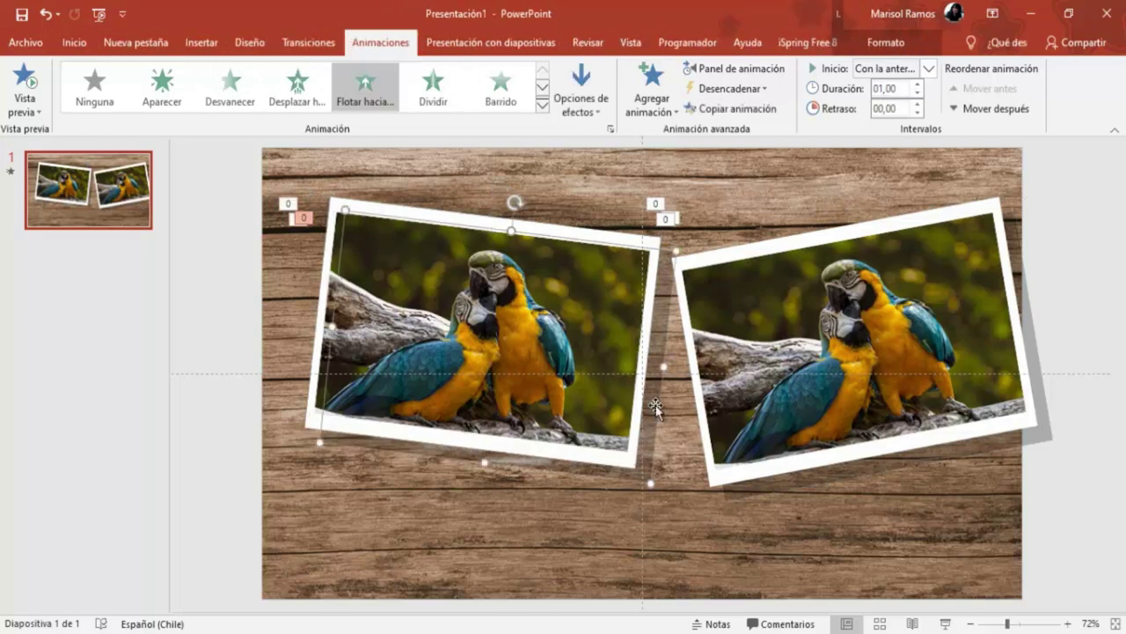
{"action": "left_click", "coordinate": [586, 271], "text": "shift"}
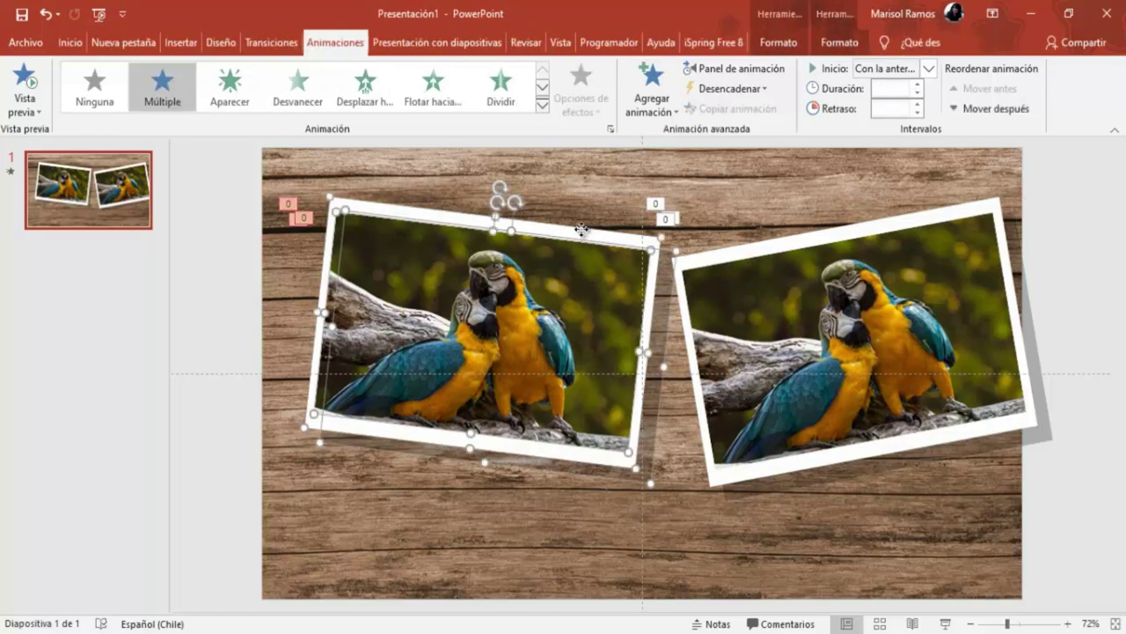
{"action": "left_click_drag", "start_coordinate": [576, 230], "coordinate": [536, 215]}
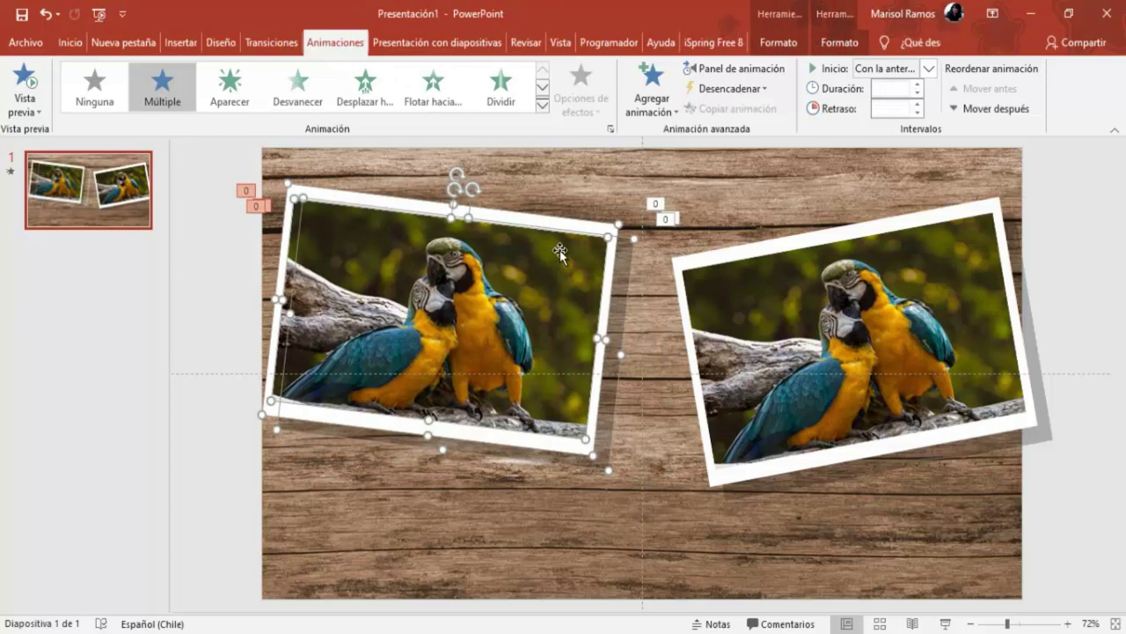
{"action": "left_click_drag", "start_coordinate": [456, 174], "coordinate": [471, 171]}
Shift the right photo and its shadow up and to the left
{"action": "left_click", "coordinate": [710, 258]}
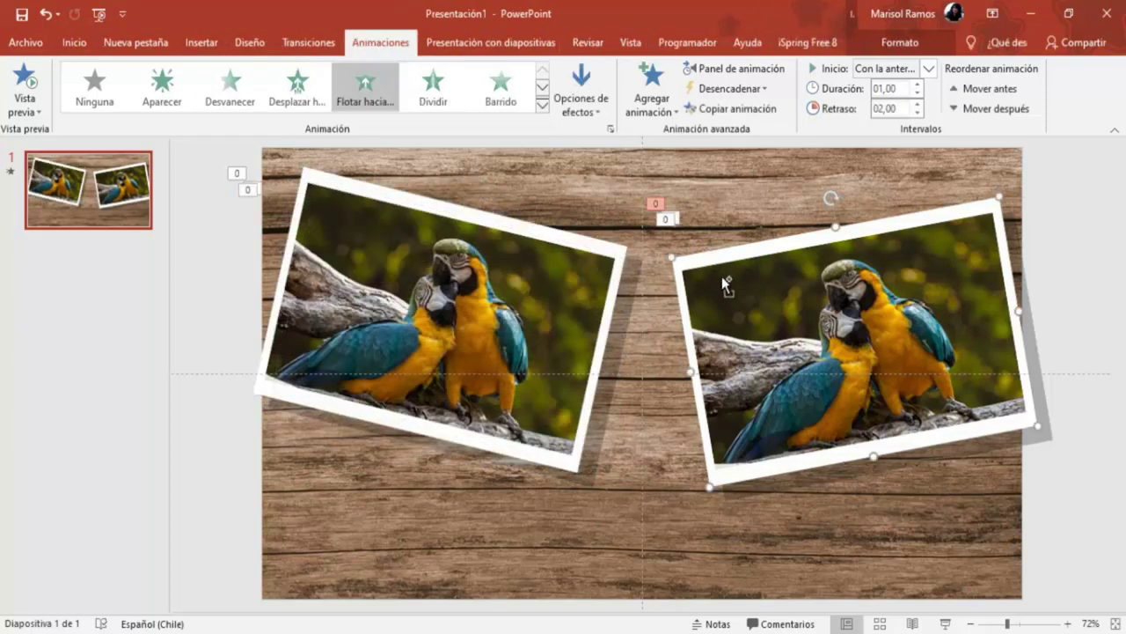
{"action": "left_click", "coordinate": [711, 263], "text": "shift"}
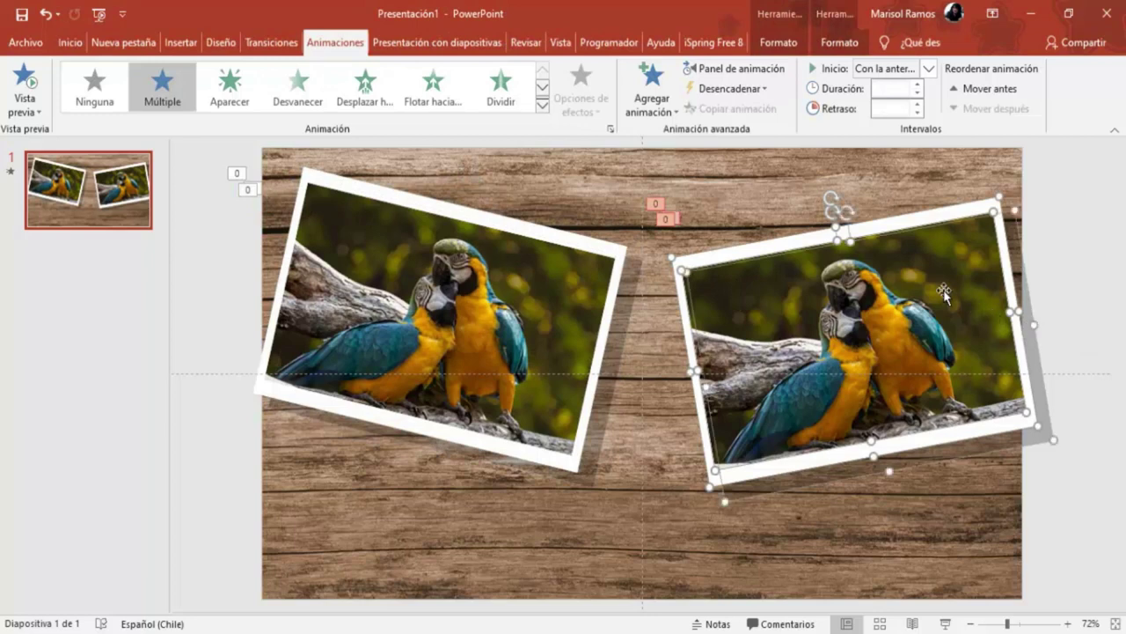
{"action": "left_click_drag", "start_coordinate": [907, 279], "coordinate": [875, 267]}
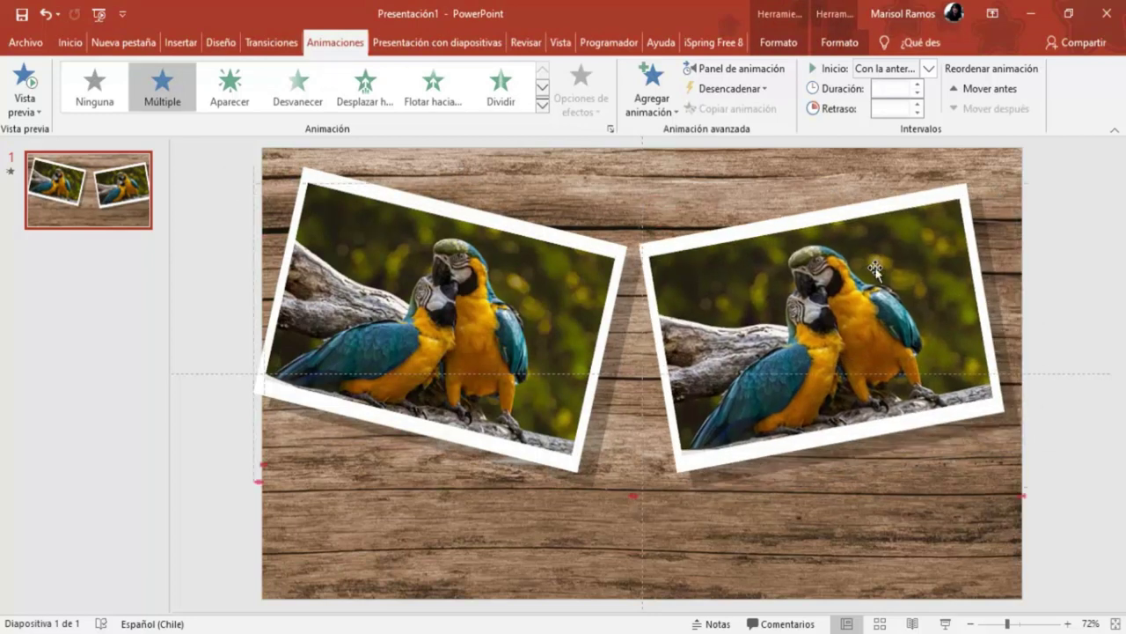
{"action": "left_click", "coordinate": [985, 530]}
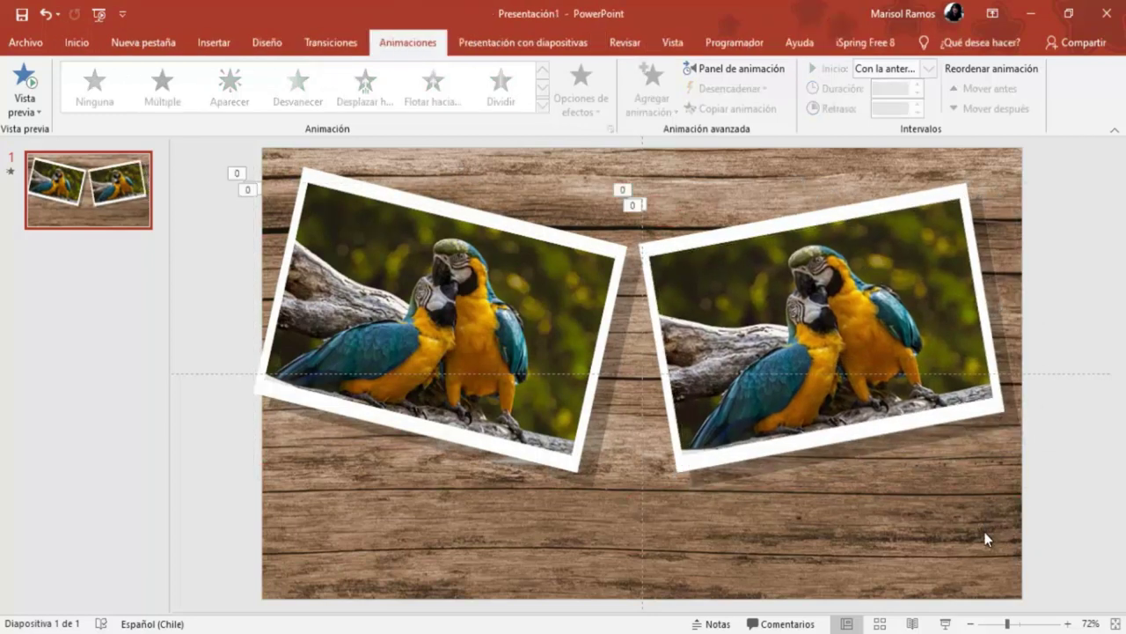
{"action": "left_click", "coordinate": [878, 252]}
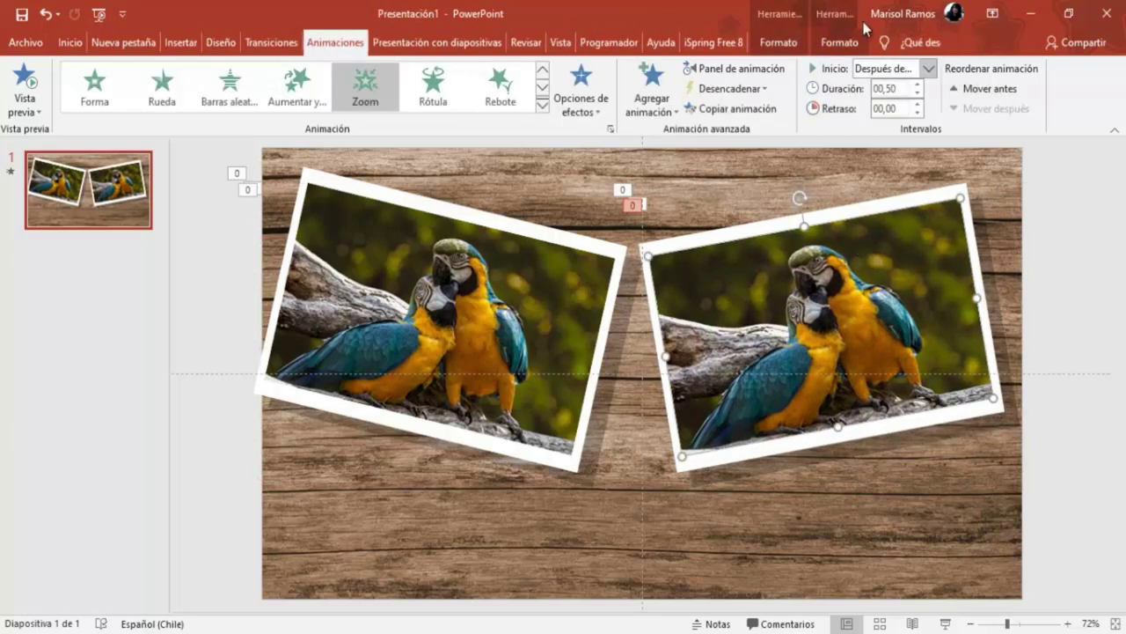
Fill the right frame with image10.jpg, the yellow bird carrying a leaf, instead of the parrots
{"action": "left_click", "coordinate": [781, 44]}
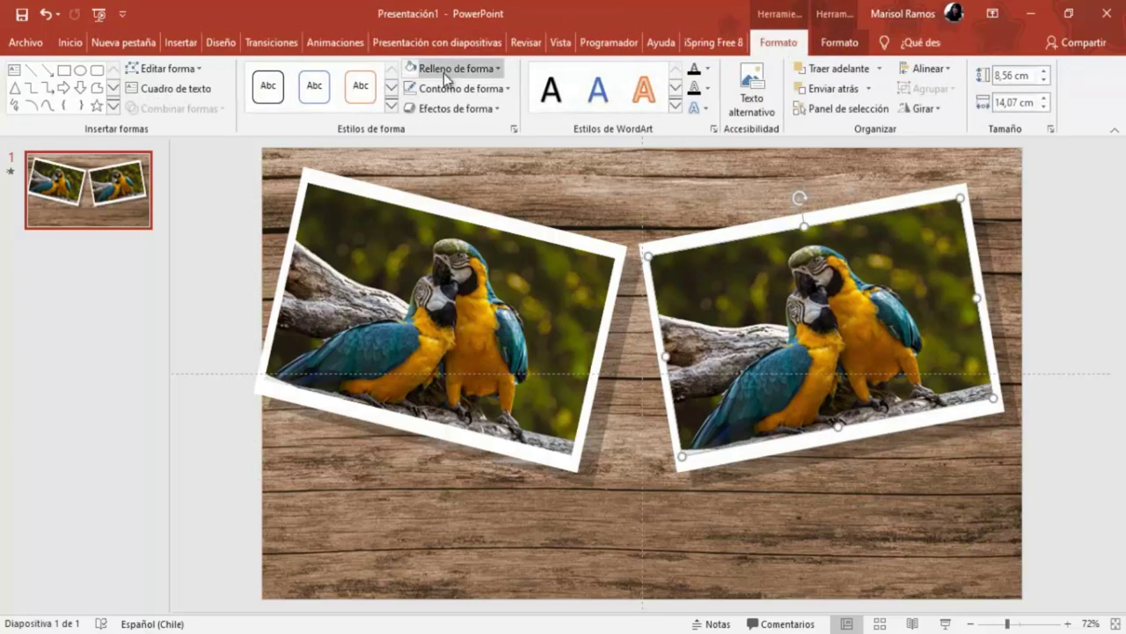
{"action": "left_click", "coordinate": [444, 71]}
{"action": "left_click", "coordinate": [439, 282]}
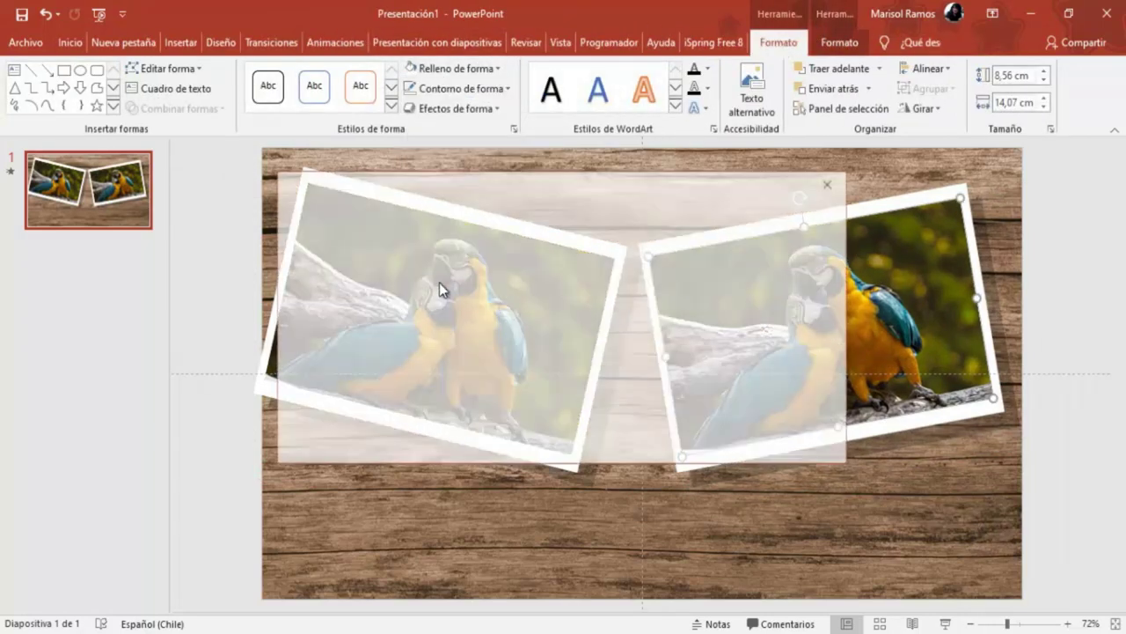
{"action": "left_click", "coordinate": [444, 286]}
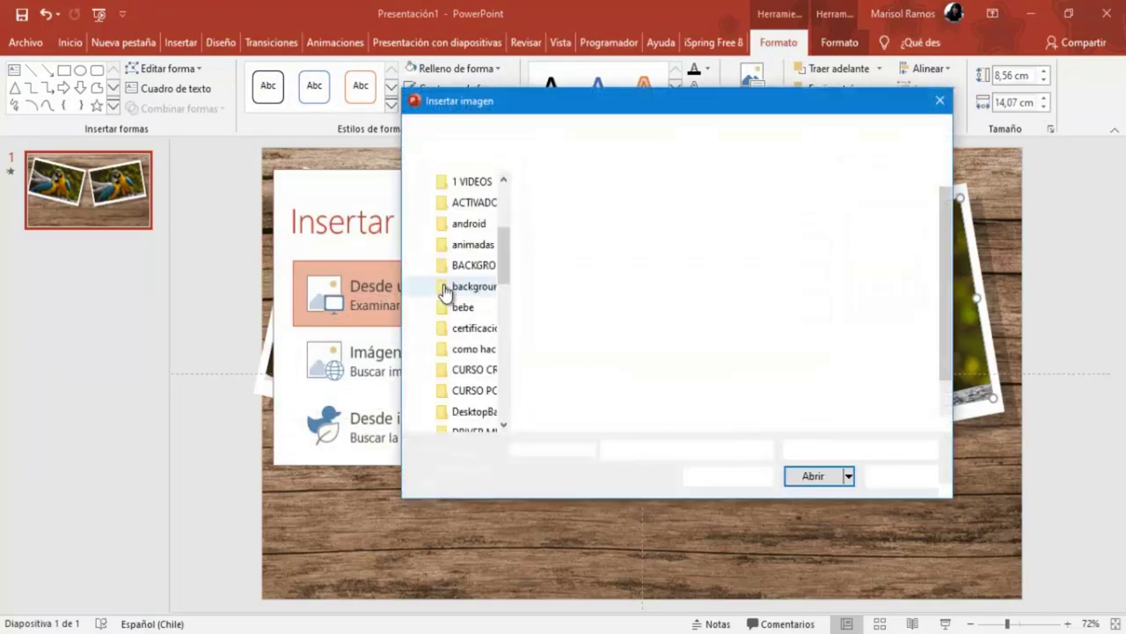
{"action": "scroll", "coordinate": [753, 269], "scroll_direction": "down", "scroll_amount": 1}
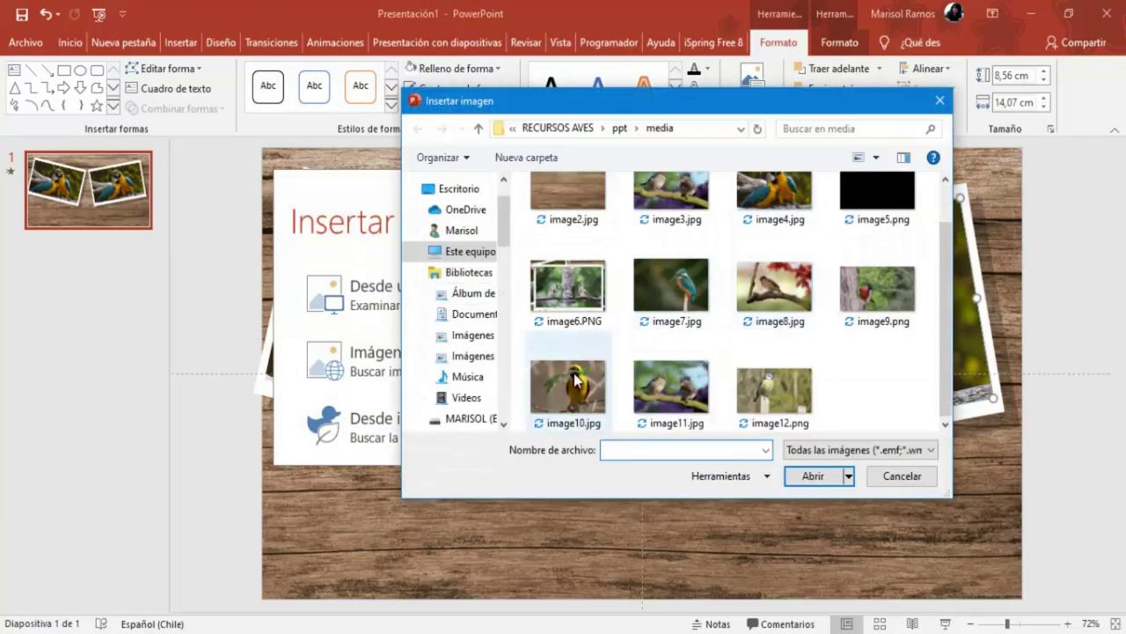
{"action": "left_click", "coordinate": [594, 391]}
{"action": "left_click", "coordinate": [828, 477]}
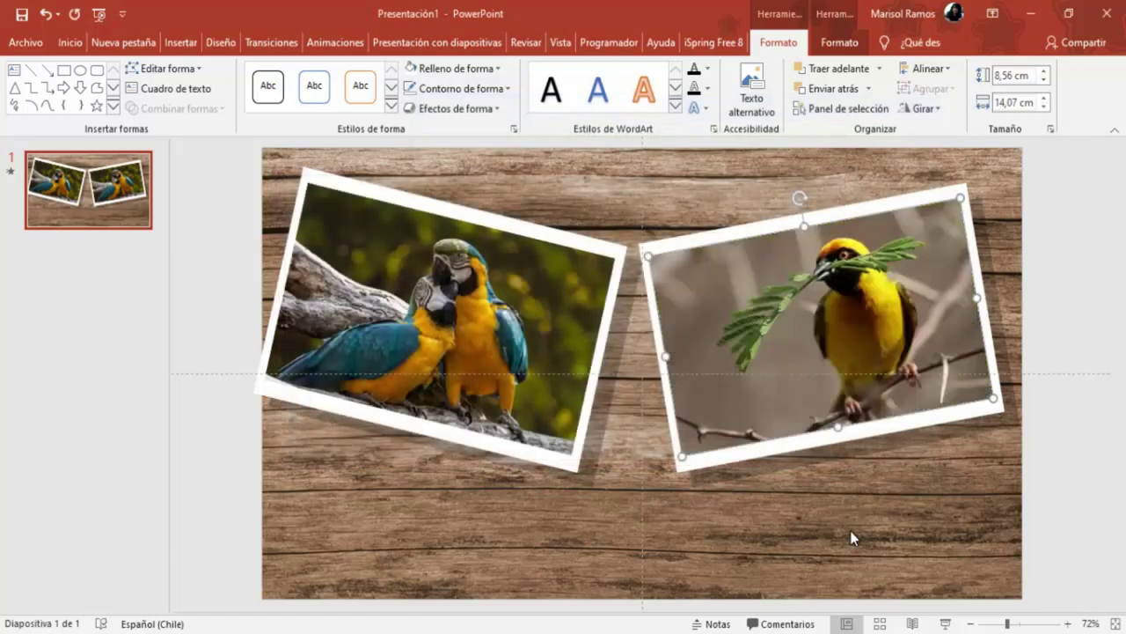
{"action": "left_click", "coordinate": [851, 534]}
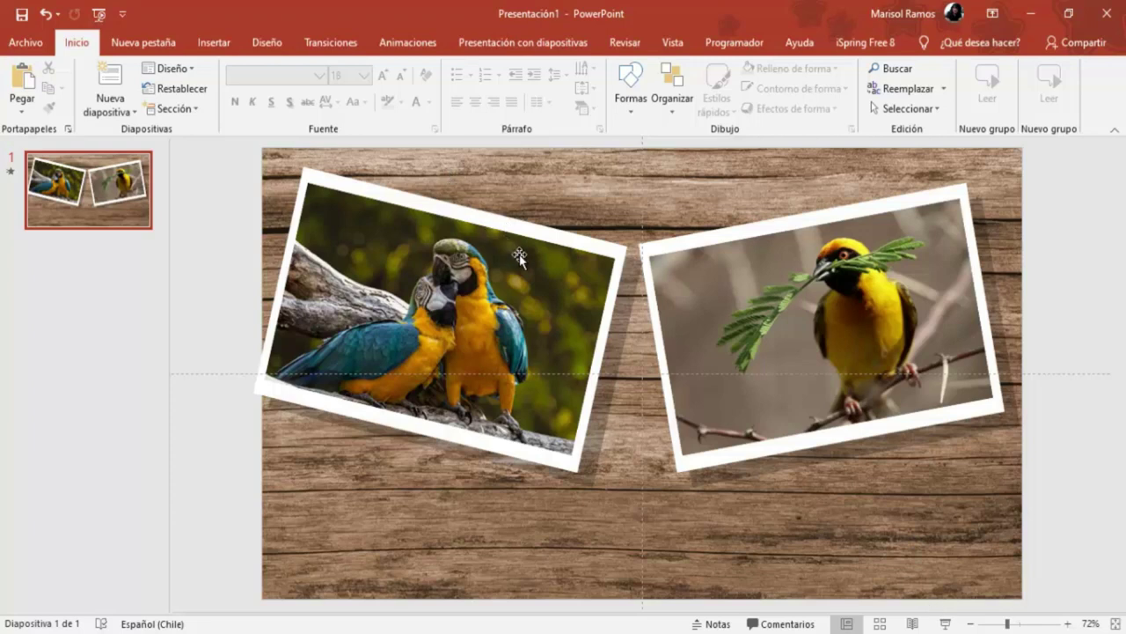
Play a slide show preview of both framed bird photos animating in, then exit it
{"action": "left_click", "coordinate": [668, 242]}
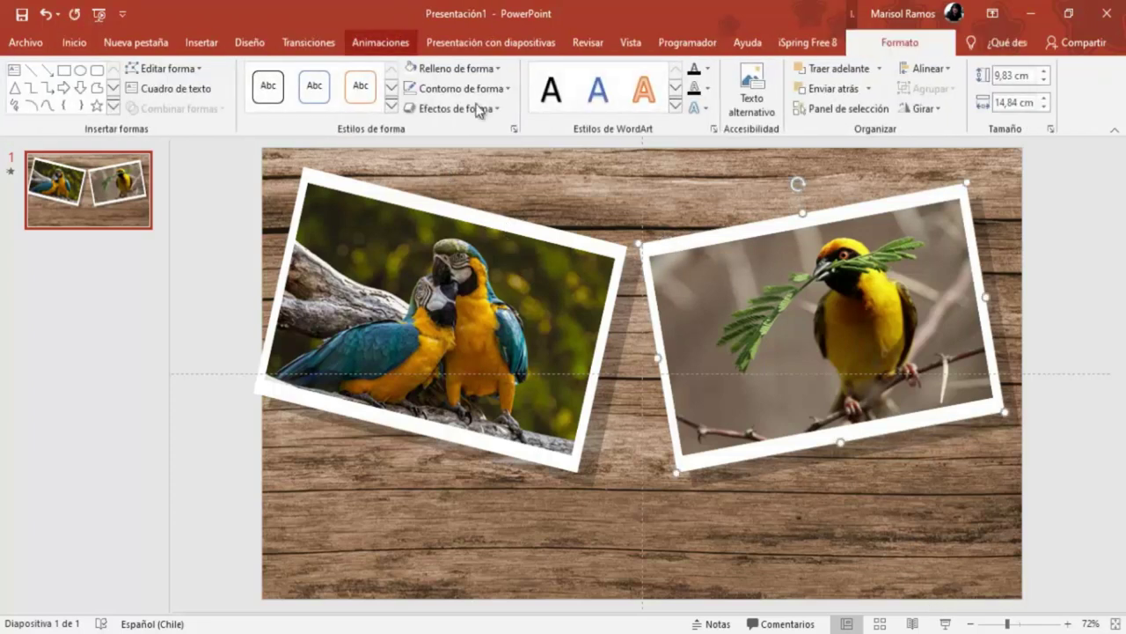
{"action": "left_click", "coordinate": [377, 42]}
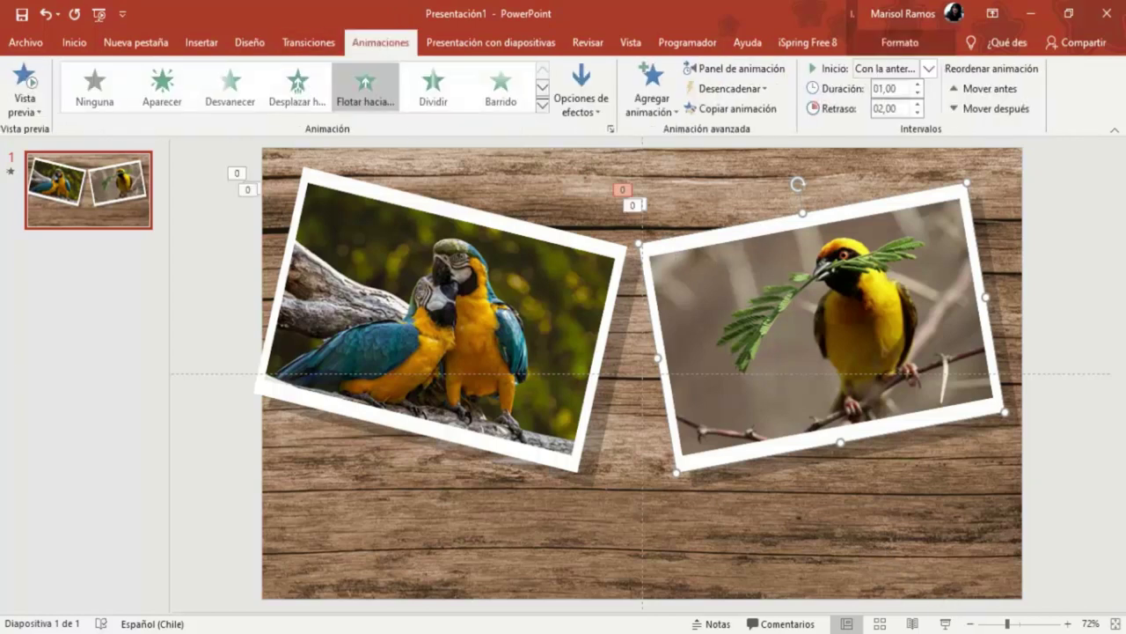
{"action": "left_click", "coordinate": [945, 623]}
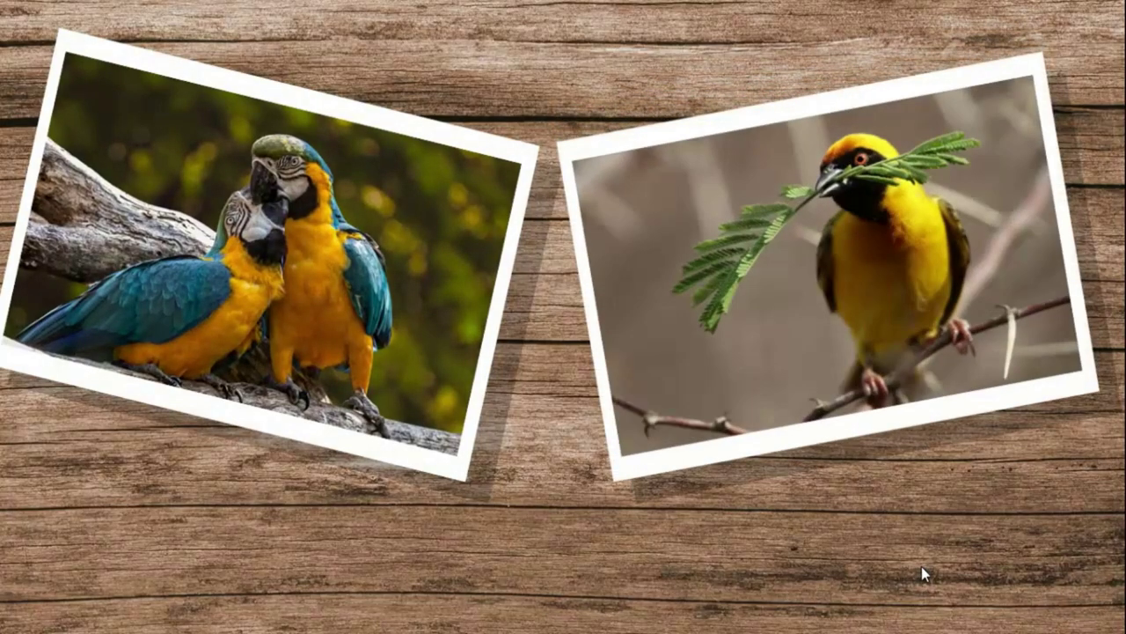
{"action": "key", "text": "Escape"}
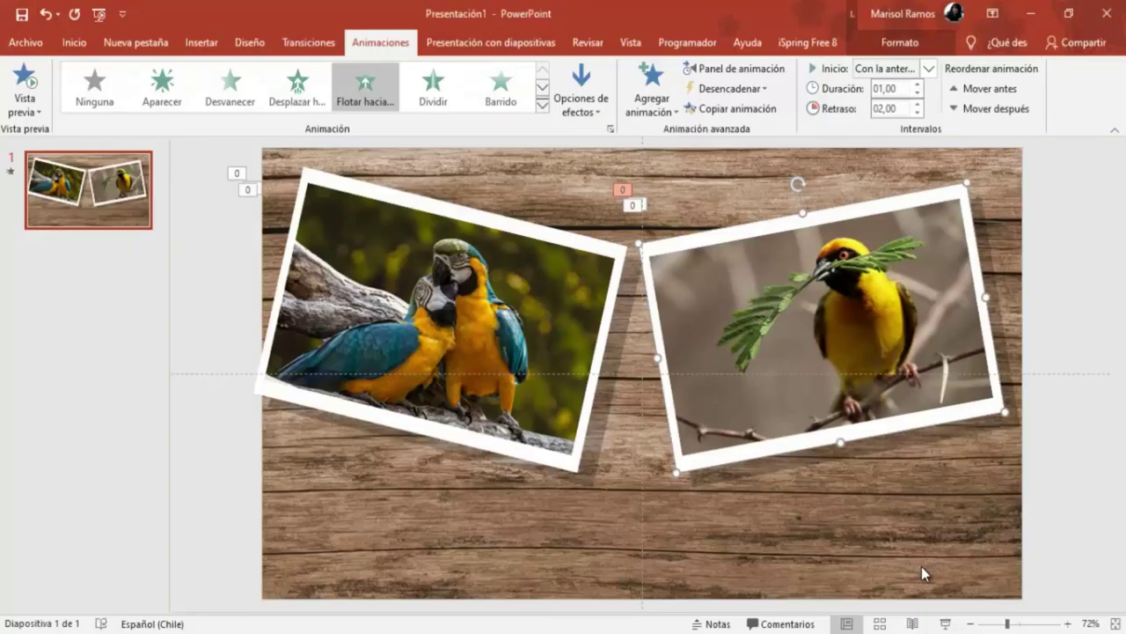
Copy the shadow behind the right photo and paste a duplicate onto the slide
{"action": "left_click", "coordinate": [989, 234]}
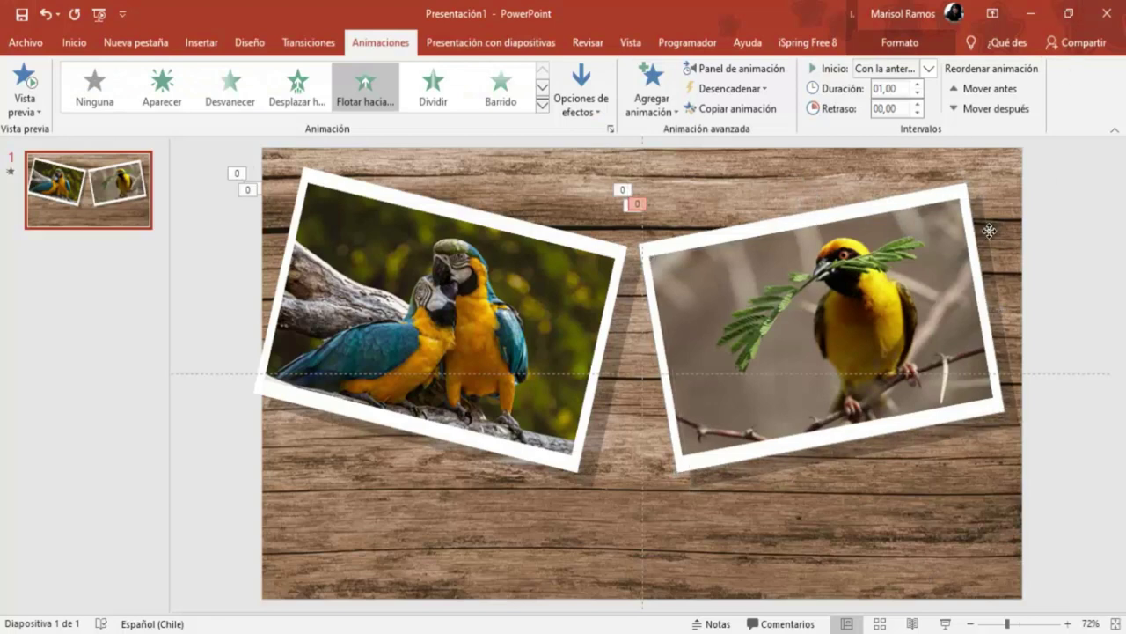
{"action": "right_click", "coordinate": [987, 235]}
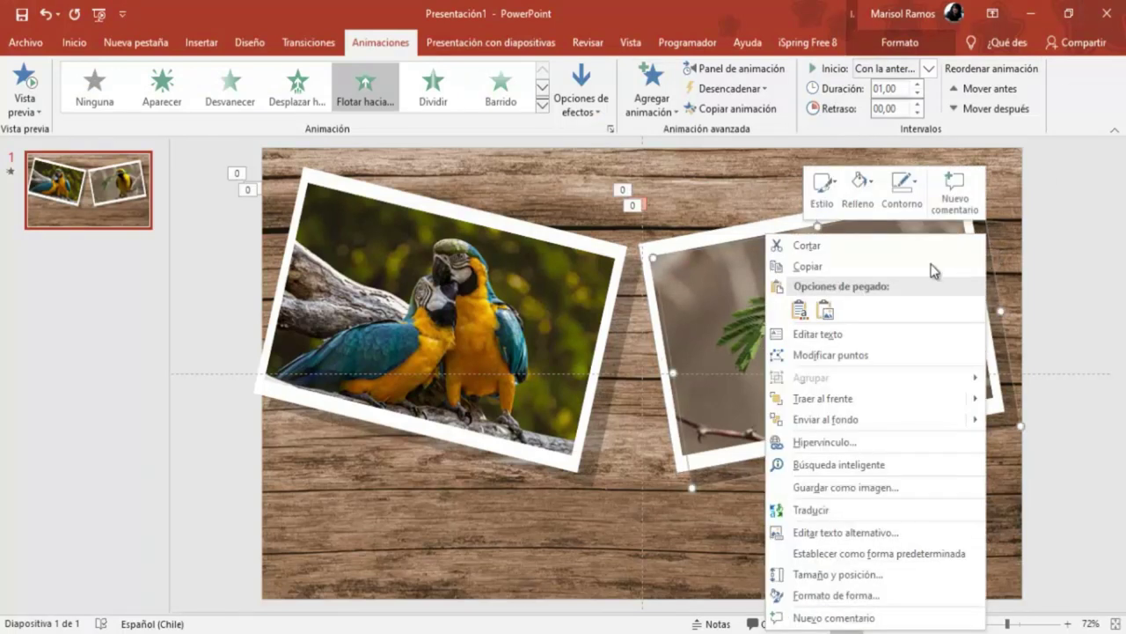
{"action": "left_click", "coordinate": [854, 267]}
{"action": "right_click", "coordinate": [696, 183]}
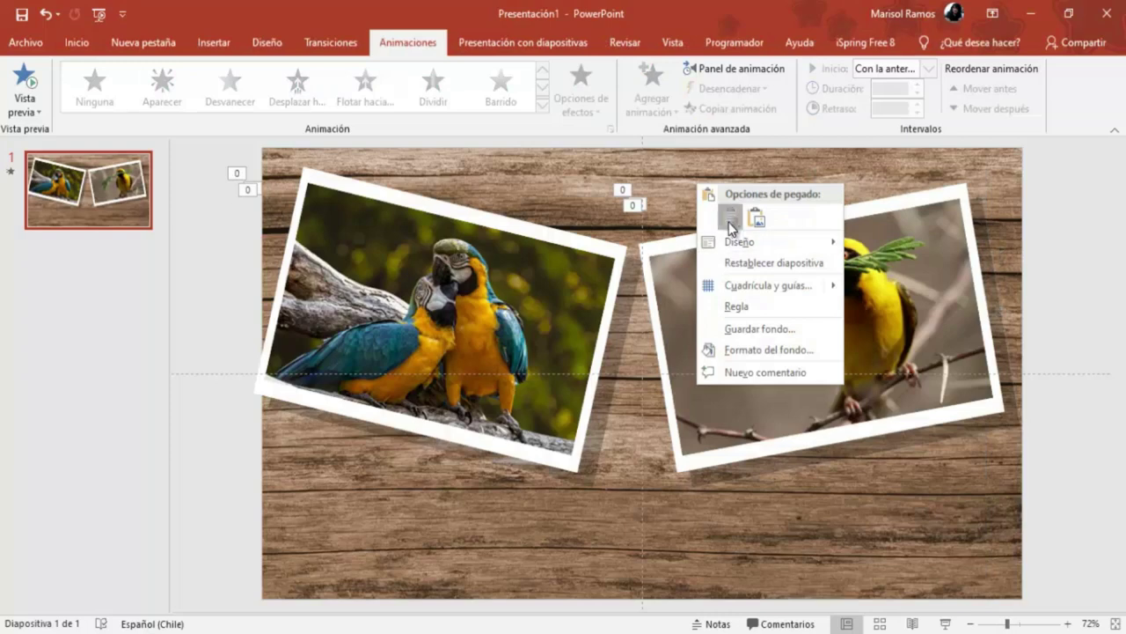
{"action": "left_click", "coordinate": [729, 219]}
Centre the shadow copy between the two photos, making it taller and wider
{"action": "left_click_drag", "start_coordinate": [701, 281], "coordinate": [676, 202]}
{"action": "left_click_drag", "start_coordinate": [521, 348], "coordinate": [451, 357]}
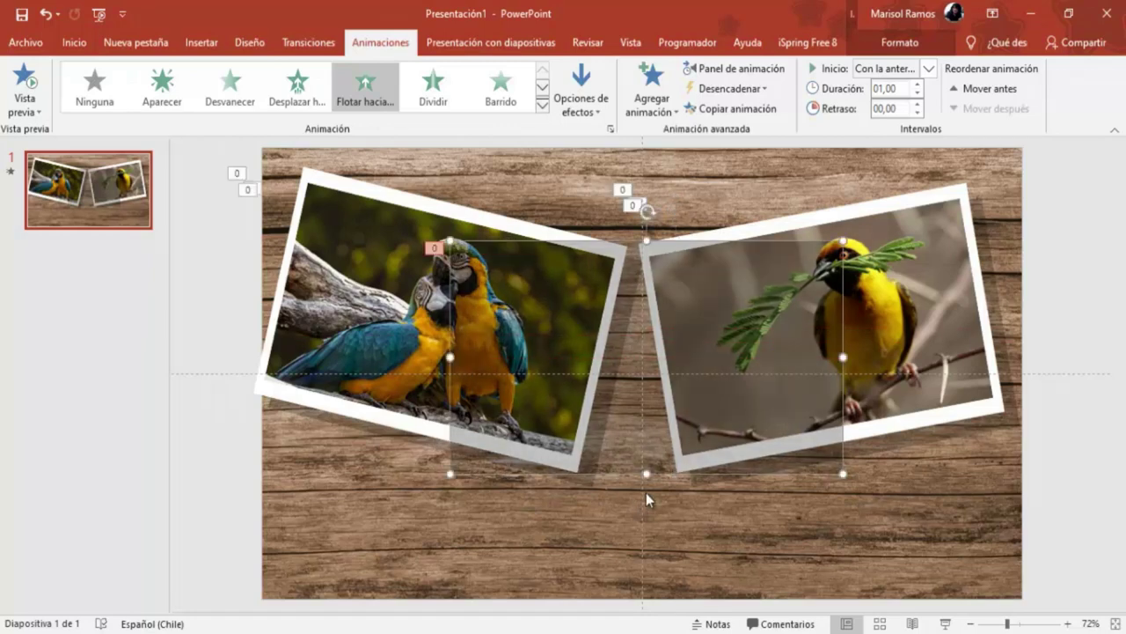
{"action": "left_click_drag", "start_coordinate": [647, 473], "coordinate": [647, 499]}
{"action": "left_click_drag", "start_coordinate": [449, 370], "coordinate": [428, 370]}
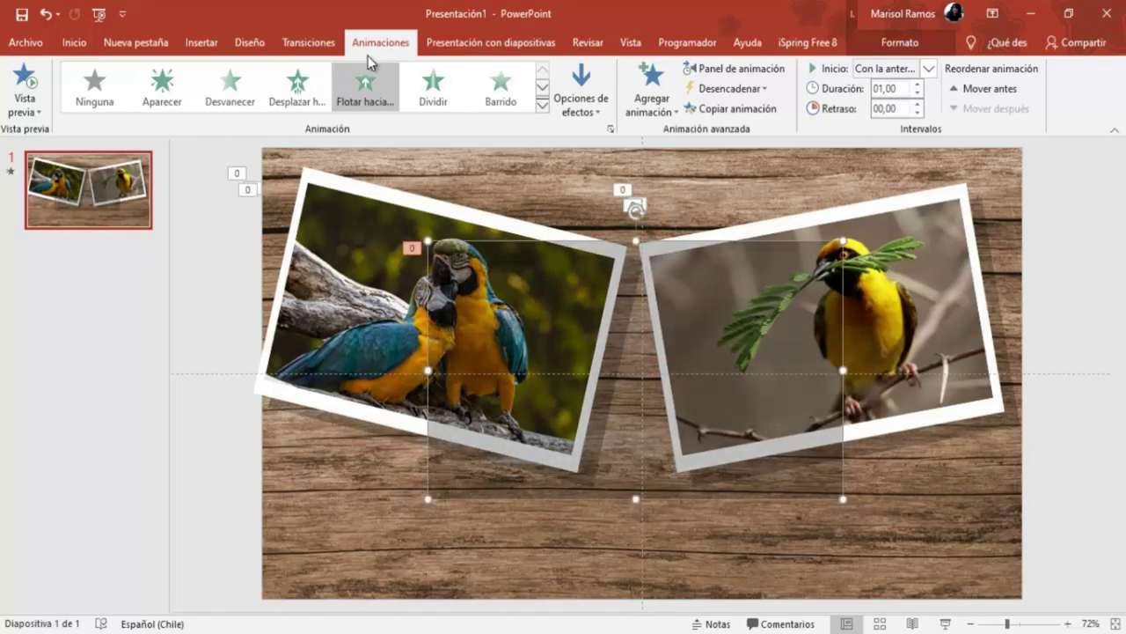
Lengthen the shadow copy's animation delay (Retraso) so it starts later
{"action": "left_click", "coordinate": [917, 104]}
{"action": "left_click", "coordinate": [918, 105]}
{"action": "left_click", "coordinate": [918, 105]}
{"action": "left_click", "coordinate": [917, 105]}
{"action": "left_click", "coordinate": [918, 104]}
{"action": "left_click", "coordinate": [918, 105]}
Copy the right bird photo and paste a fresh copy of its frame onto the slide
{"action": "left_click", "coordinate": [956, 536]}
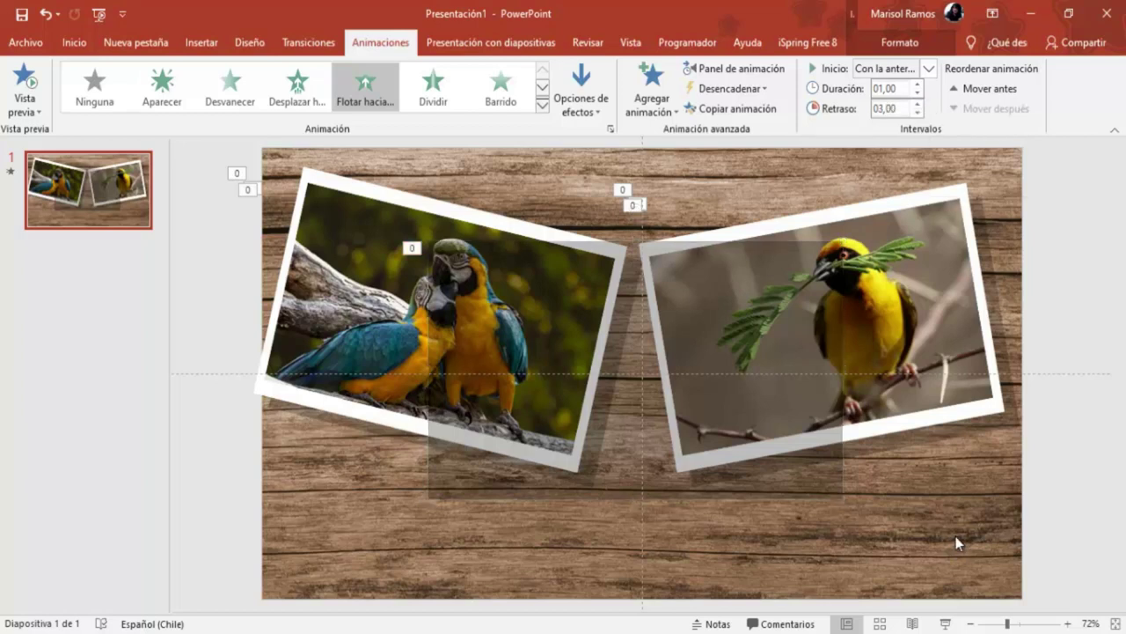
{"action": "left_click", "coordinate": [948, 192]}
{"action": "right_click", "coordinate": [945, 196]}
{"action": "left_click", "coordinate": [786, 214]}
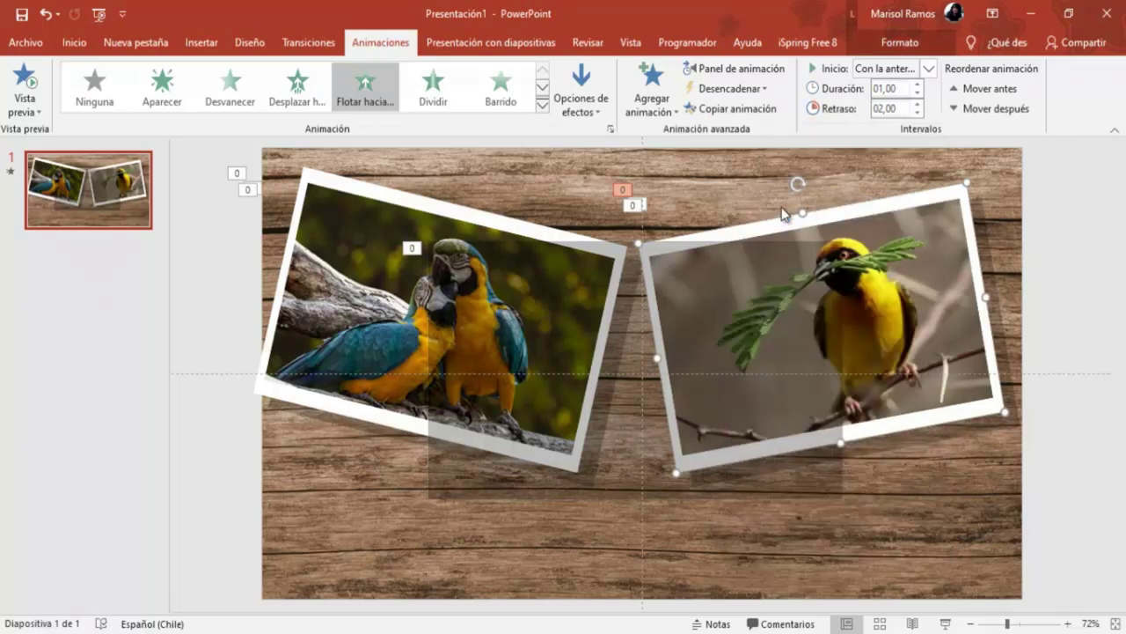
{"action": "right_click", "coordinate": [768, 173]}
{"action": "left_click", "coordinate": [802, 203]}
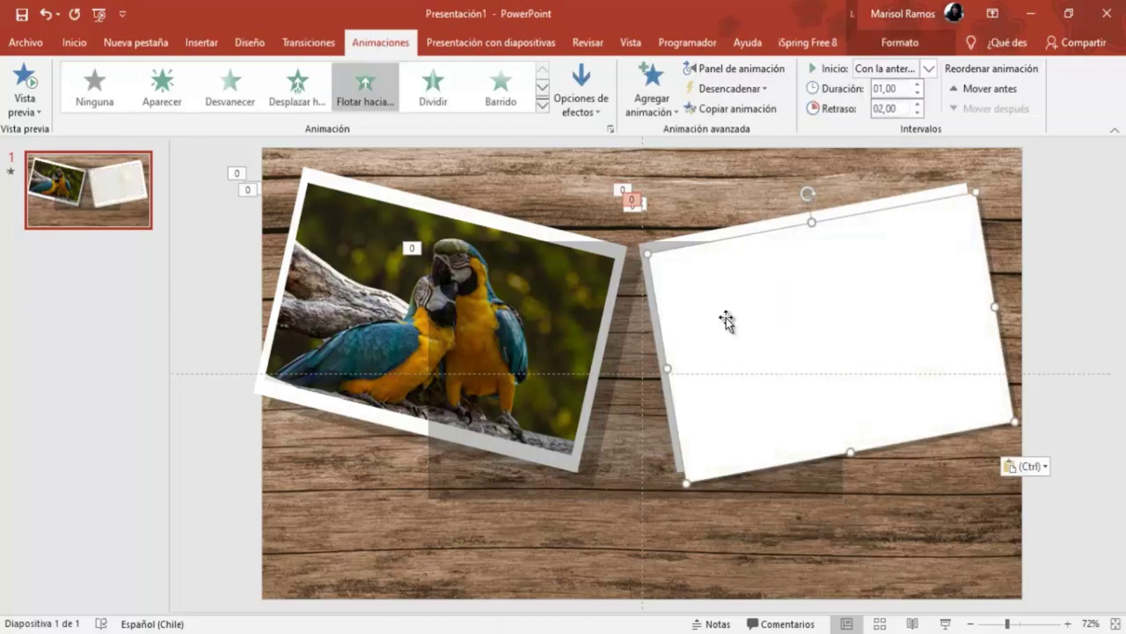
Straighten the pasted frame, centre it over the shadow, and enlarge it wider and taller
{"action": "left_click_drag", "start_coordinate": [726, 322], "coordinate": [628, 350]}
{"action": "left_click_drag", "start_coordinate": [698, 252], "coordinate": [720, 238]}
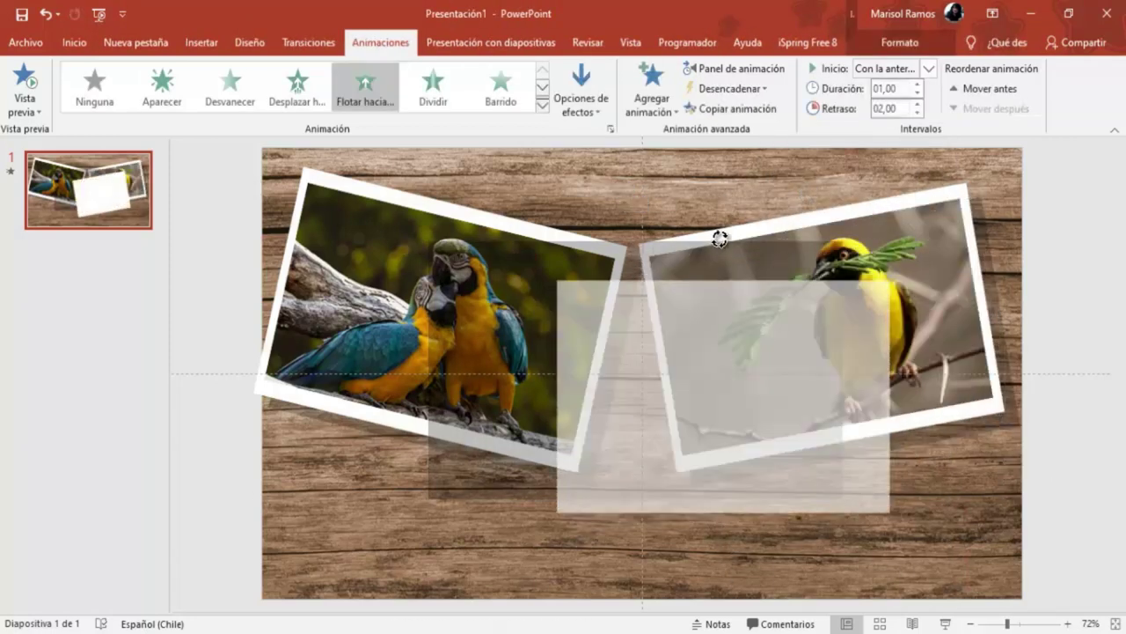
{"action": "left_click_drag", "start_coordinate": [710, 320], "coordinate": [639, 269]}
{"action": "left_click_drag", "start_coordinate": [488, 344], "coordinate": [414, 344]}
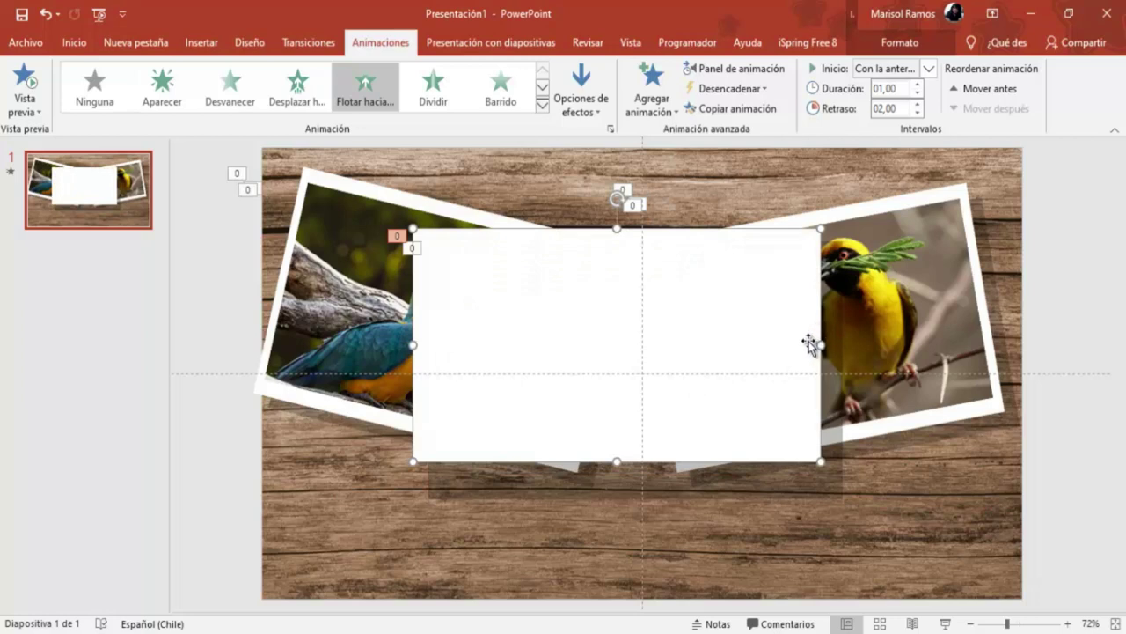
{"action": "left_click_drag", "start_coordinate": [820, 345], "coordinate": [837, 345]}
{"action": "left_click_drag", "start_coordinate": [624, 457], "coordinate": [629, 481]}
{"action": "left_click_drag", "start_coordinate": [681, 364], "coordinate": [680, 359]}
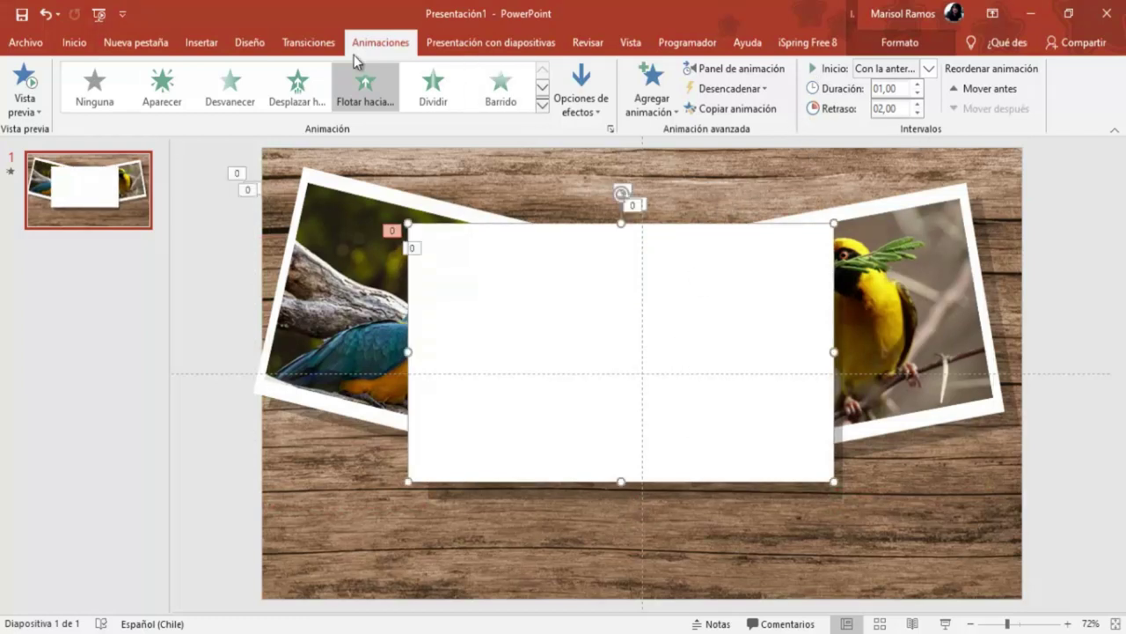
Raise the centre frame's animation delay (Retraso) to 06,00
{"action": "left_click", "coordinate": [917, 104]}
{"action": "left_click", "coordinate": [917, 104]}
{"action": "left_click", "coordinate": [917, 104]}
{"action": "left_click", "coordinate": [917, 103]}
{"action": "left_click", "coordinate": [917, 104]}
{"action": "left_click", "coordinate": [917, 104]}
{"action": "left_click", "coordinate": [917, 104]}
{"action": "left_click", "coordinate": [917, 104]}
{"action": "left_click", "coordinate": [917, 104]}
{"action": "left_click", "coordinate": [917, 104]}
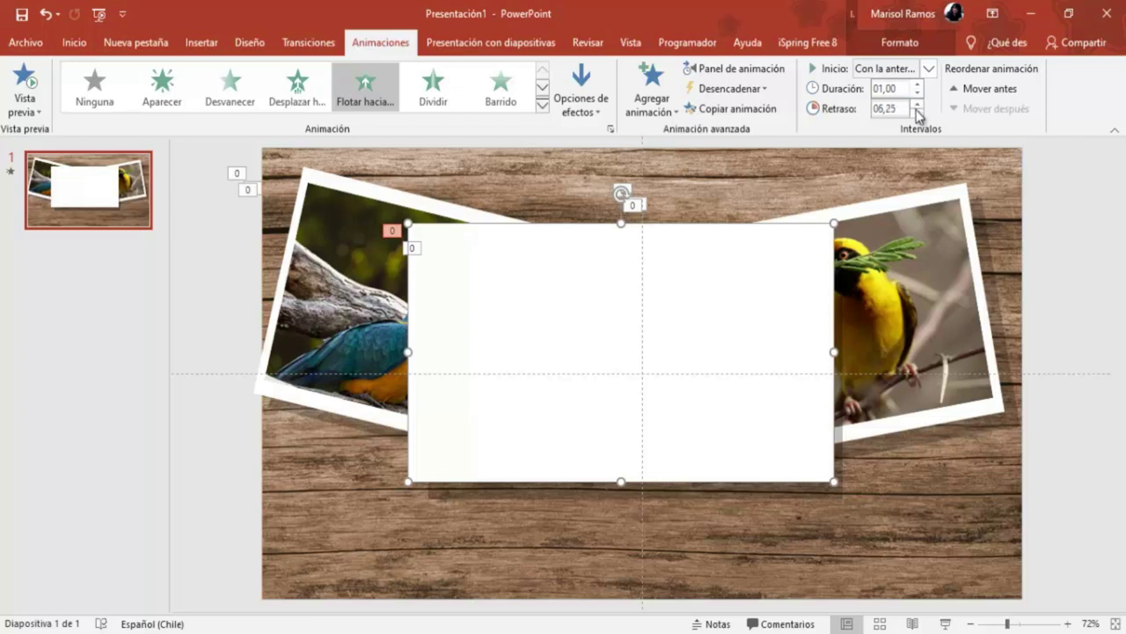